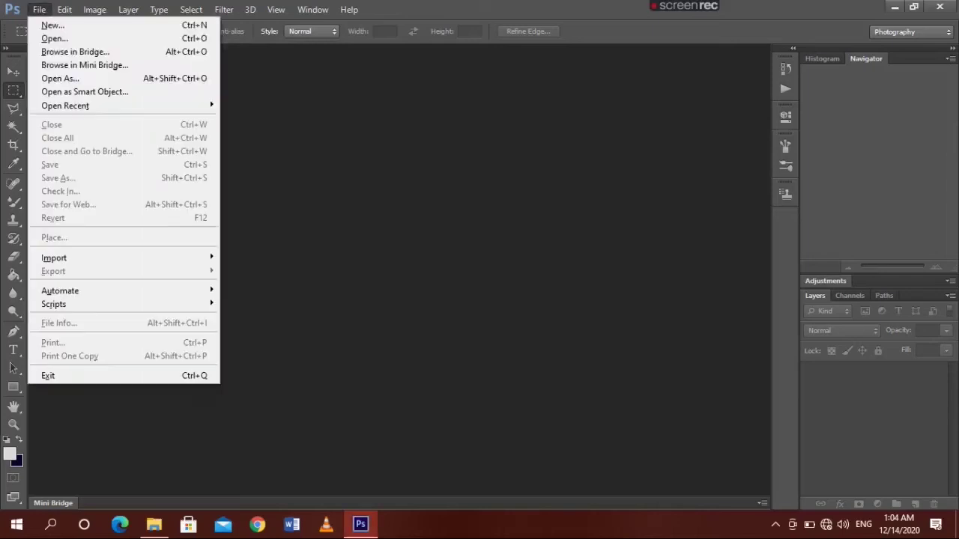
Browse the Open dialog into the Downloads folder, backing out of the wrong subfolders
left_click(48, 36)
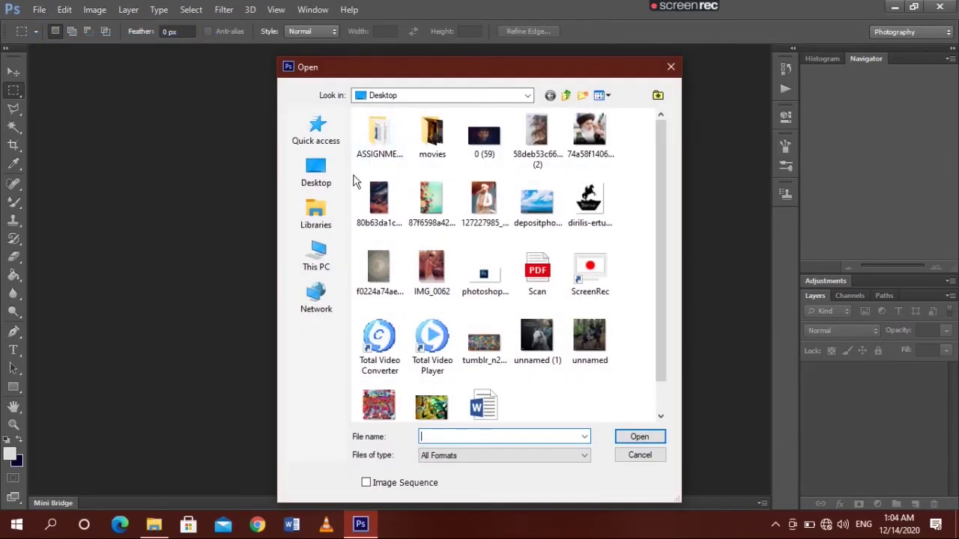
left_click(327, 245)
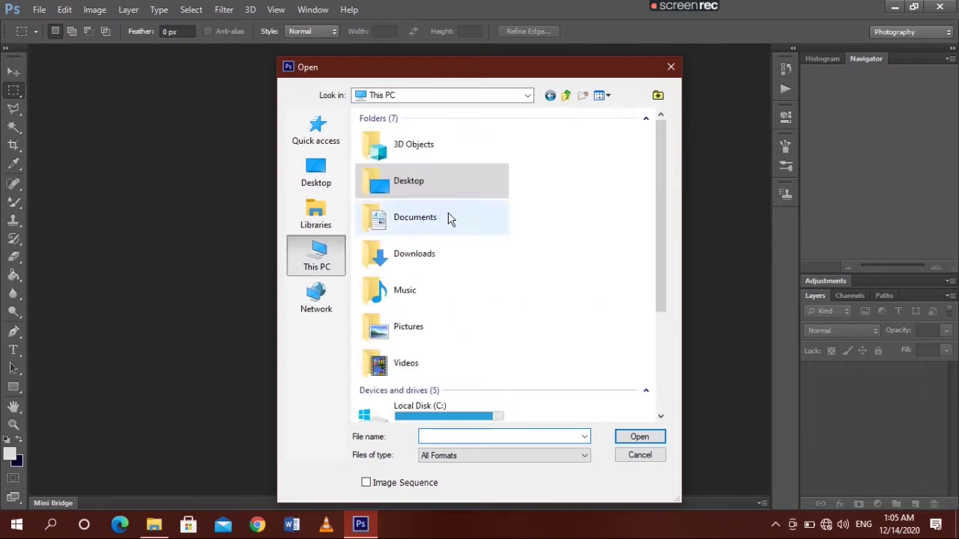
double_click(433, 258)
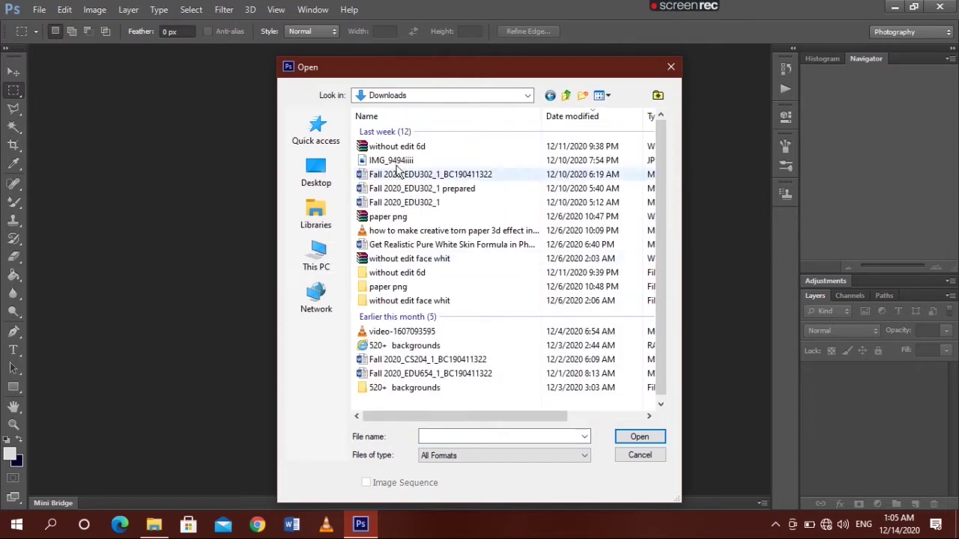
double_click(420, 301)
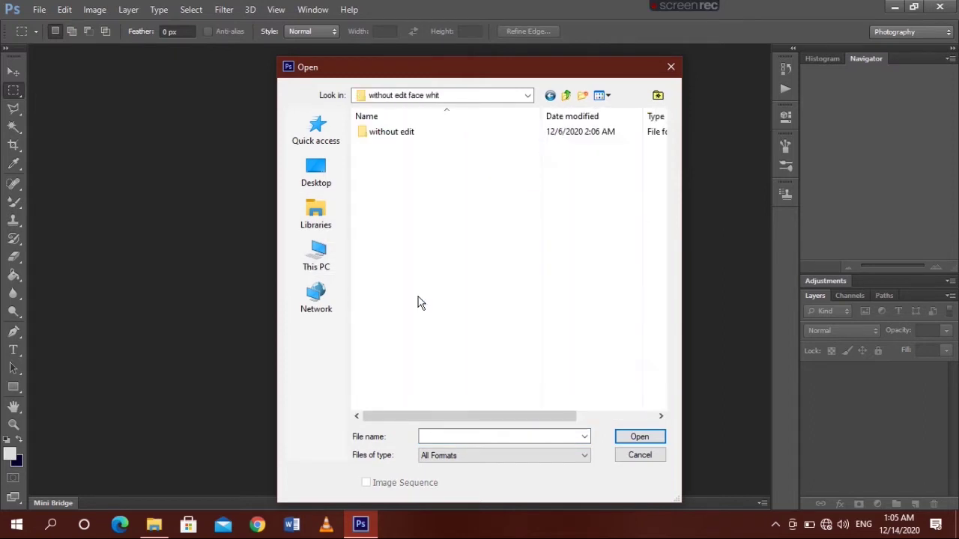
double_click(397, 133)
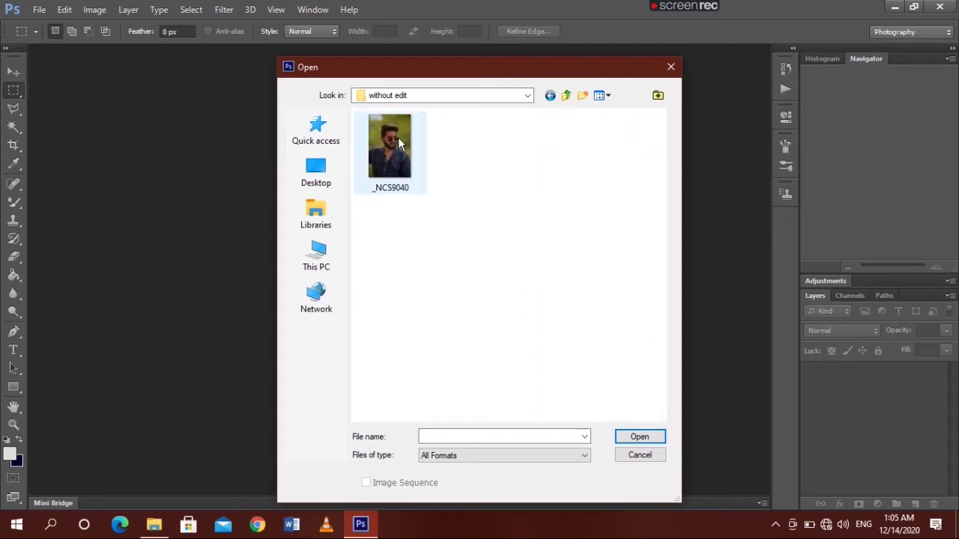
left_click(566, 95)
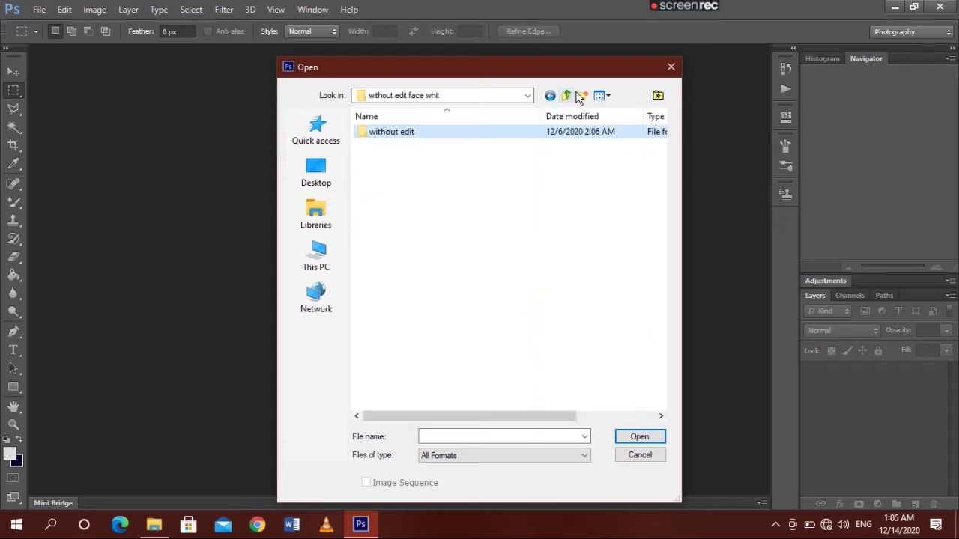
left_click(567, 96)
Open photo 2 from Downloads > without edit 6d > without edit 6d
left_click(394, 274)
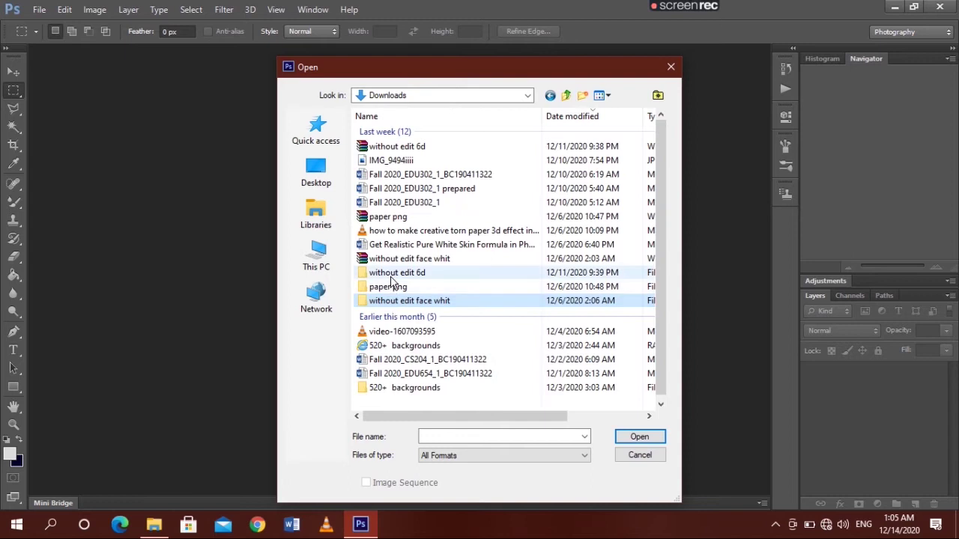
double_click(394, 274)
left_click(419, 141)
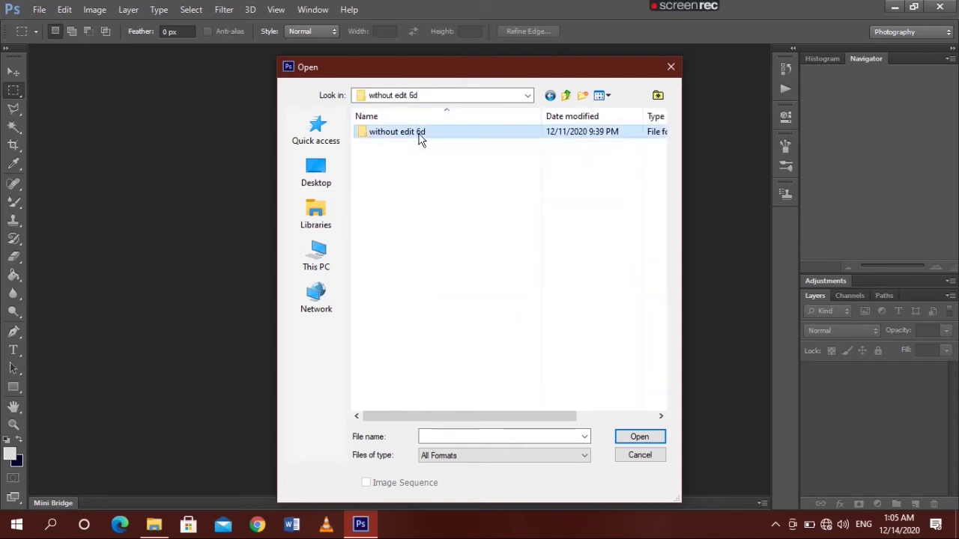
left_click(420, 137)
double_click(446, 138)
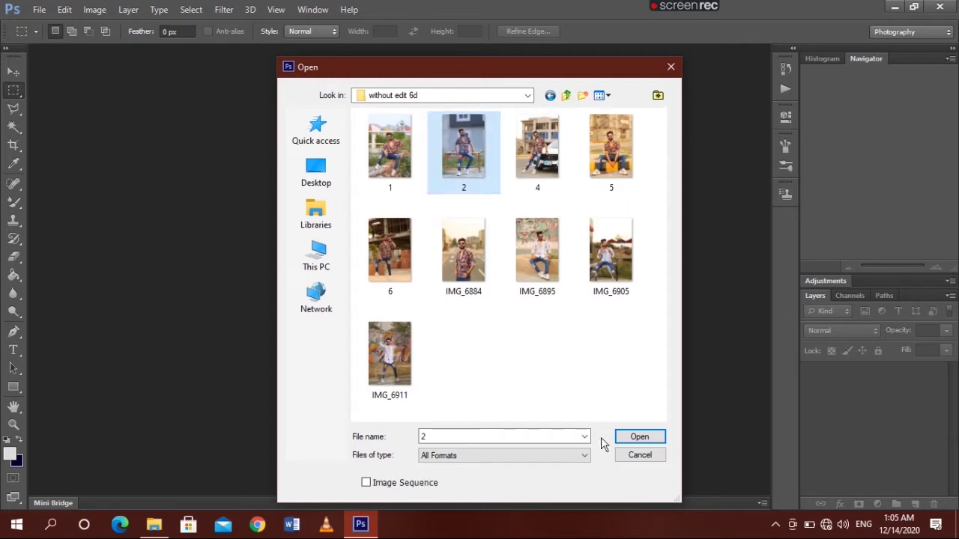
left_click(636, 440)
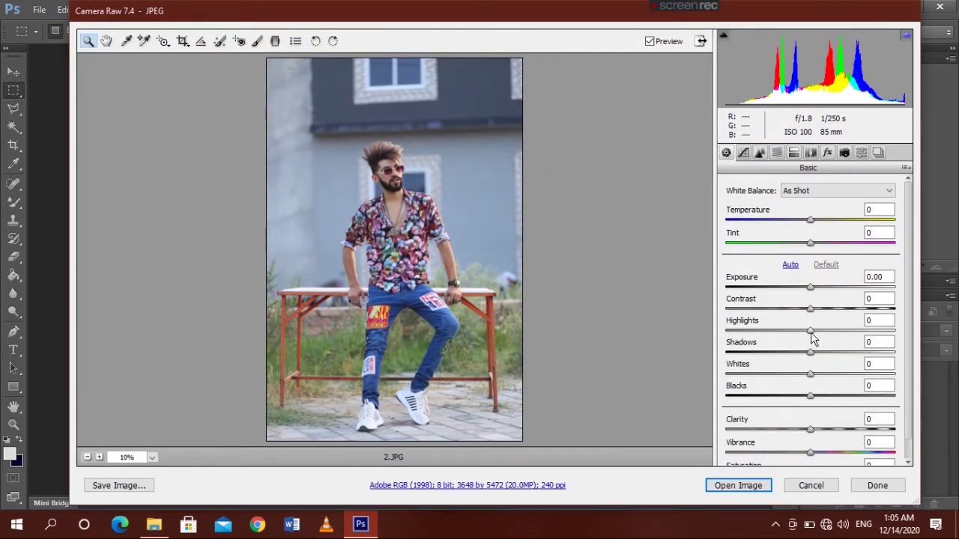
In Camera Raw set Highlights -51, Shadows -8, Whites -33, Clarity +8, Exposure +0.10
left_click_drag(812, 333, 768, 332)
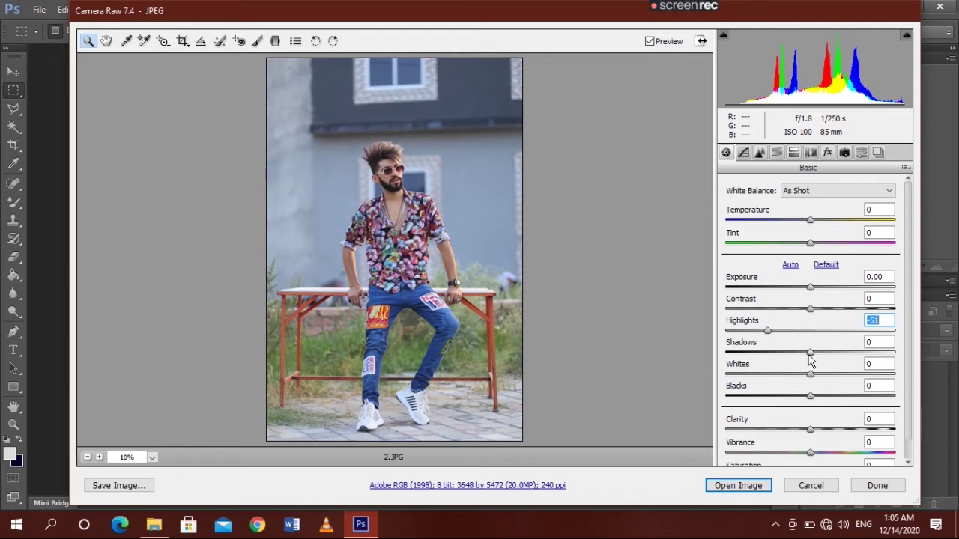
left_click_drag(810, 355, 796, 358)
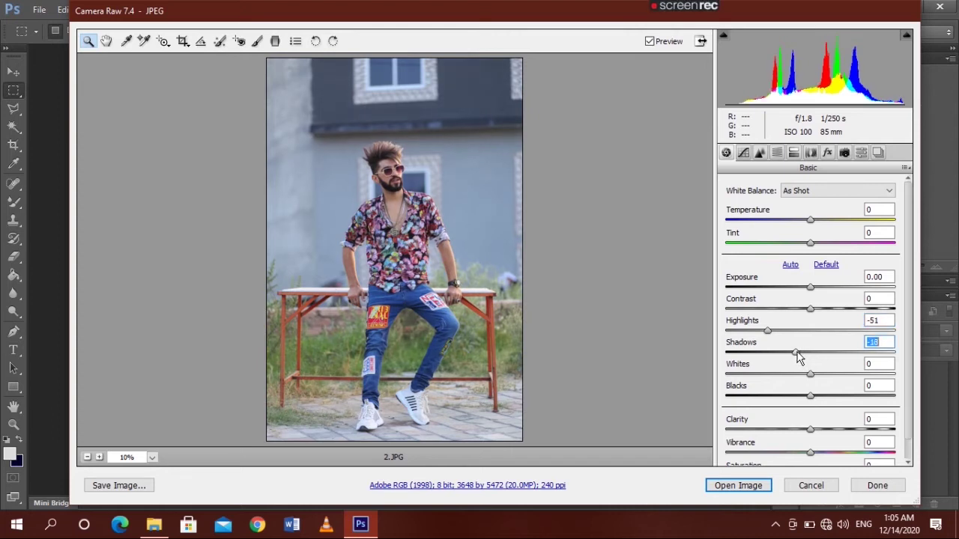
mouse_move(796, 358)
left_mouse_down()
mouse_move(806, 356)
mouse_move(784, 375)
left_mouse_up()
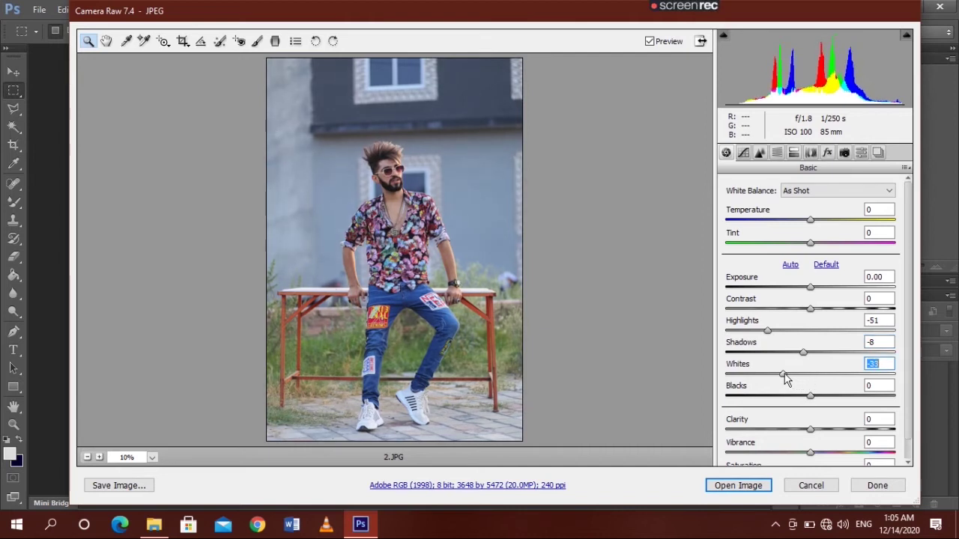
left_click(817, 430)
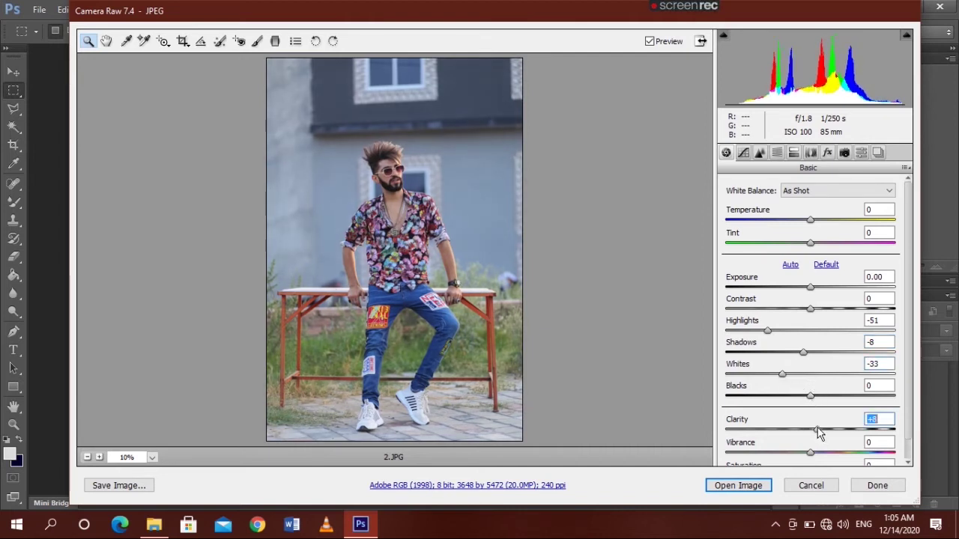
left_click(810, 286)
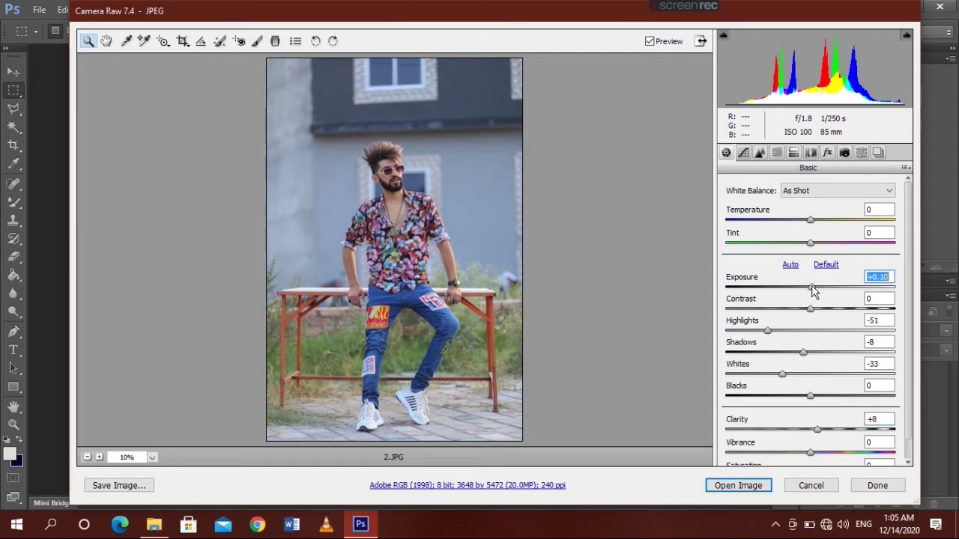
left_click(776, 153)
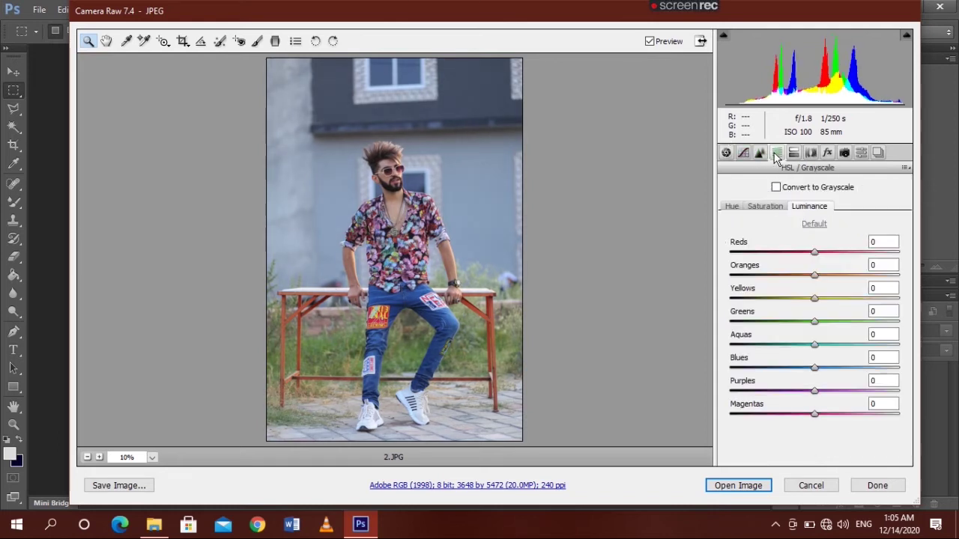
Slightly lower Oranges saturation and raise Oranges luminance to +4
left_click(779, 209)
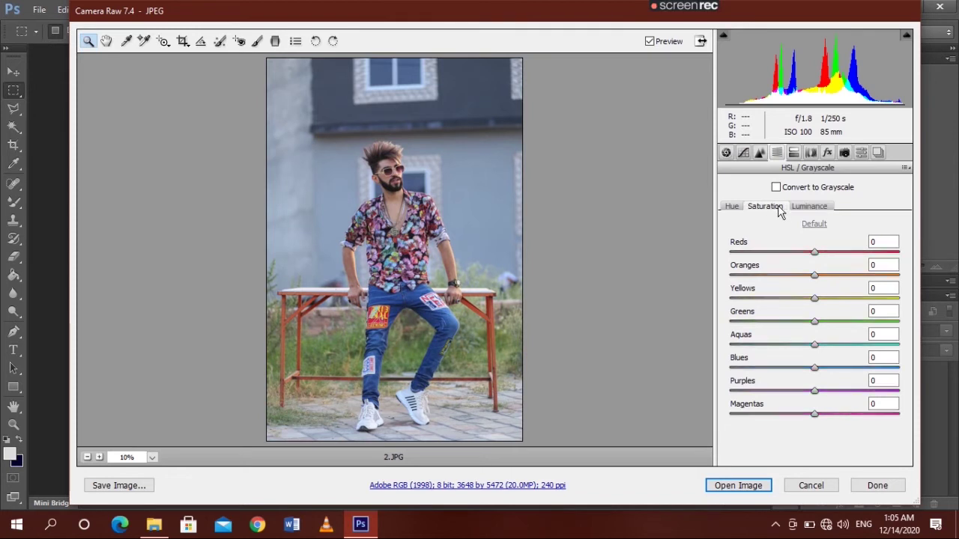
left_click(815, 276)
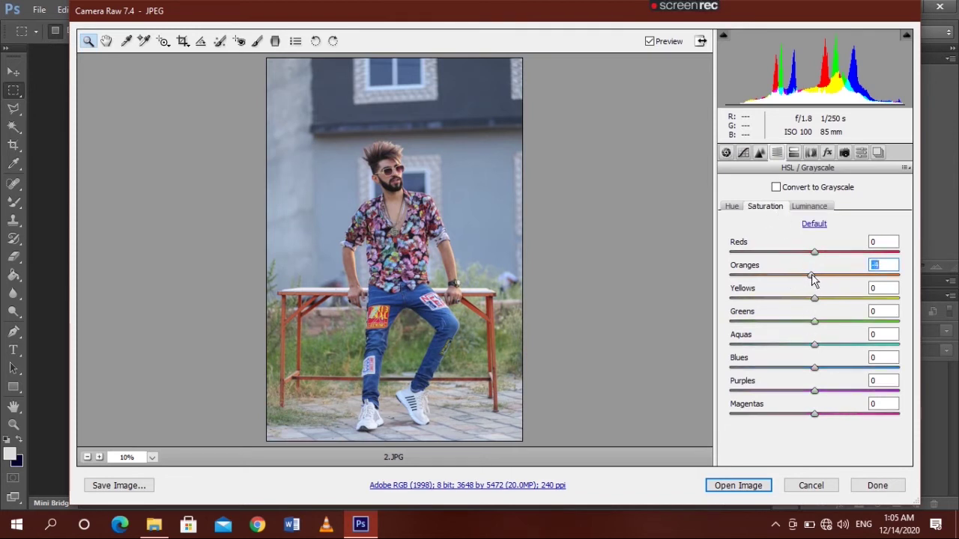
left_click(815, 213)
left_click_drag(815, 276, 820, 276)
key("Up")
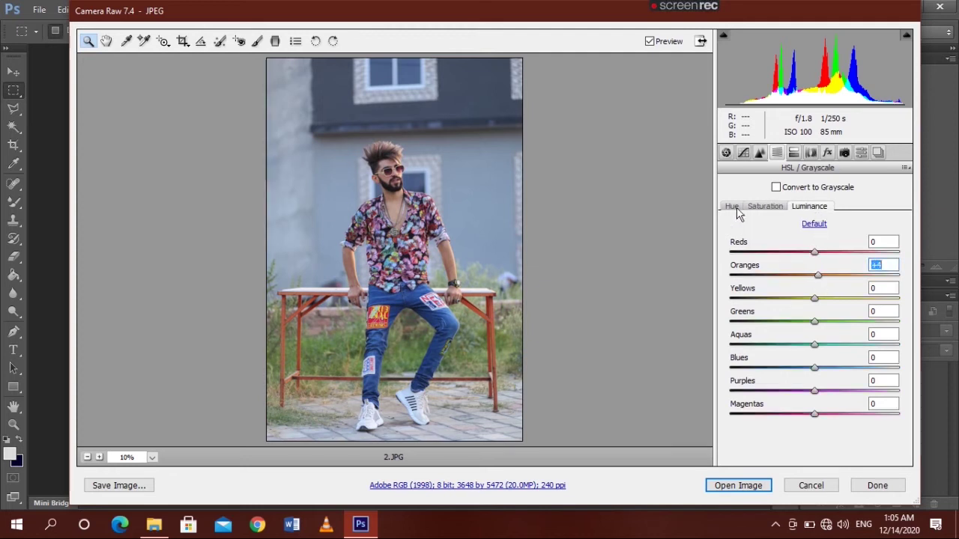
Set hue Blues -41, Aquas +42, Yellows +89, then open the image in Photoshop
left_click(733, 207)
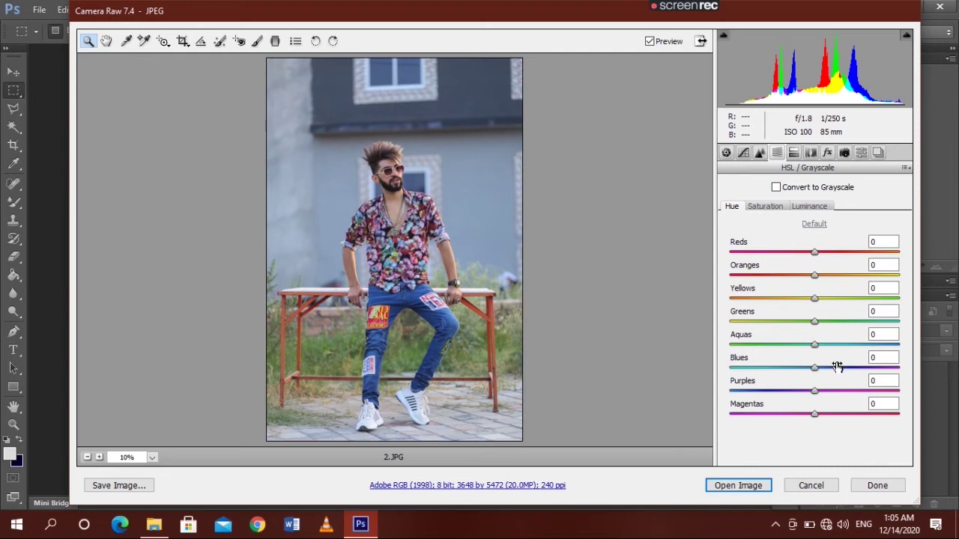
left_click_drag(814, 368, 779, 365)
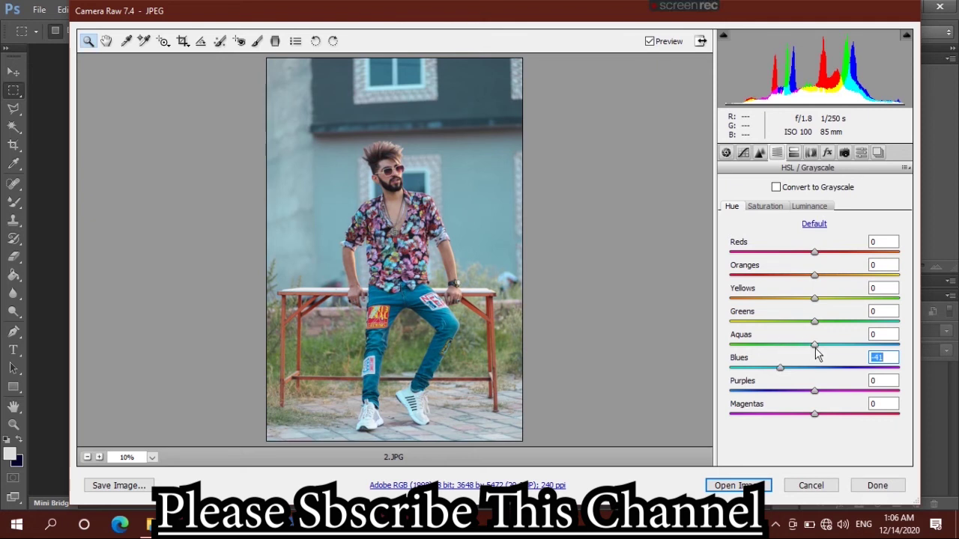
left_click_drag(814, 345, 833, 345)
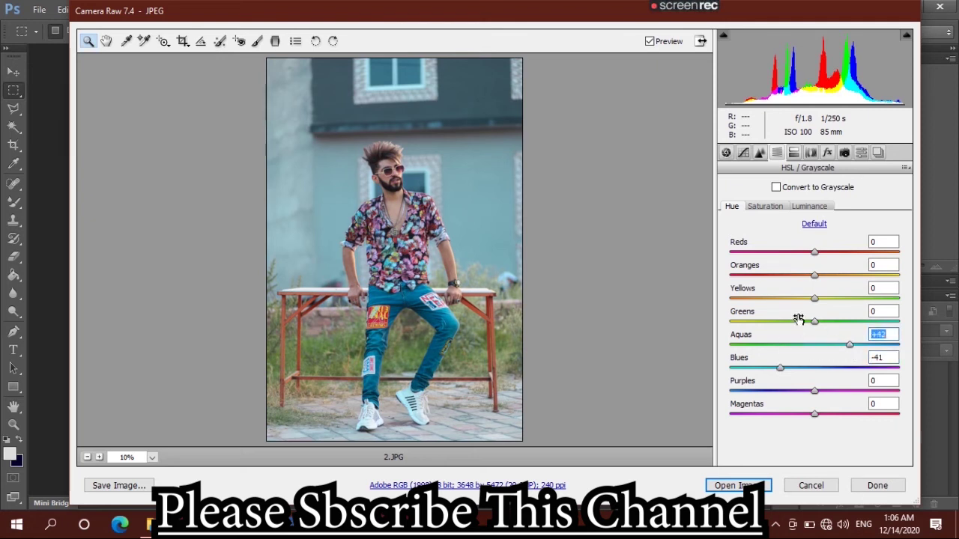
mouse_move(814, 298)
left_mouse_down()
mouse_move(757, 298)
mouse_move(889, 298)
left_mouse_up()
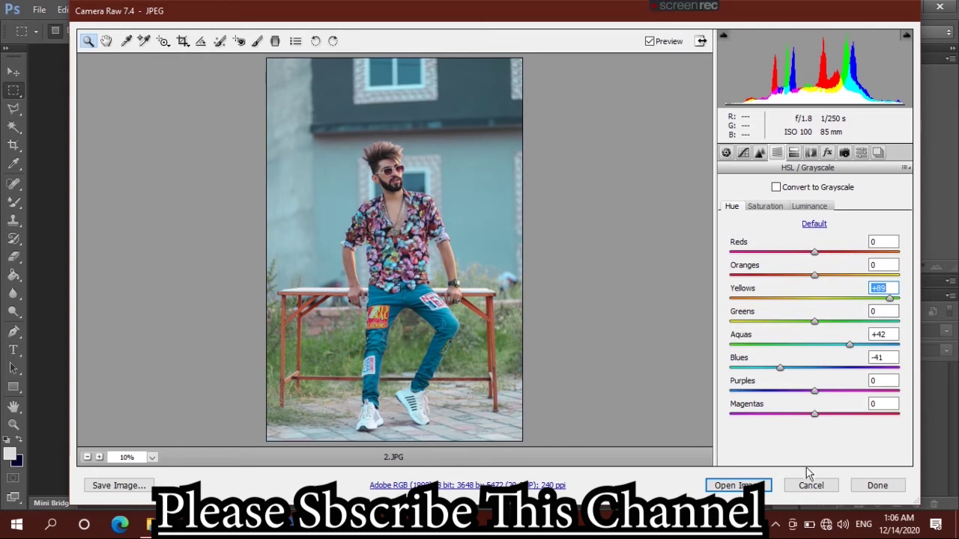
left_click(738, 485)
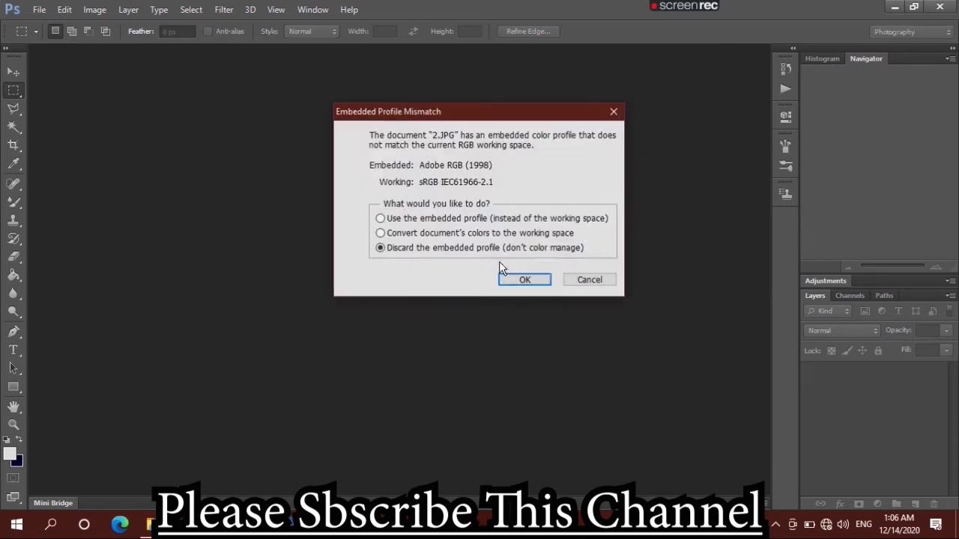
Keep the embedded colour profile, then zoom to 50% on the man's face
left_click(424, 220)
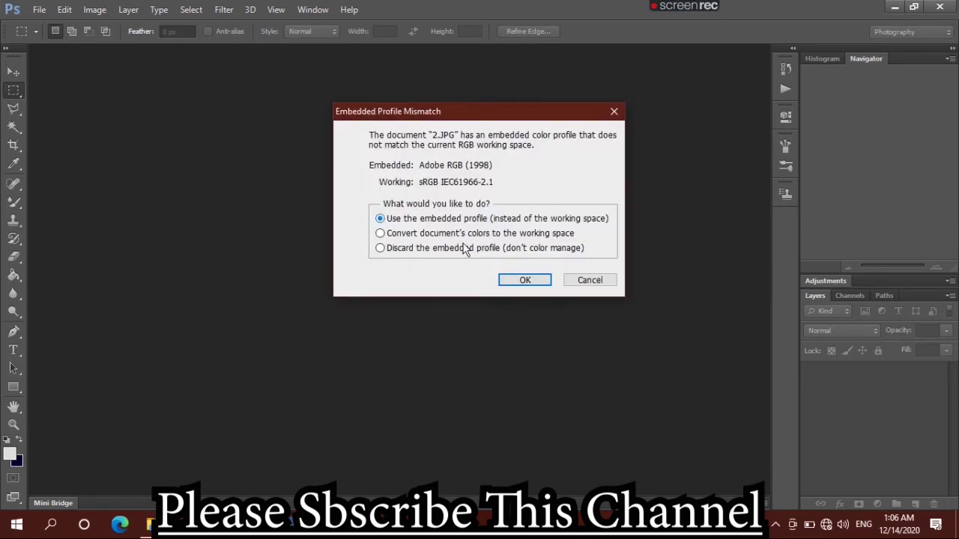
left_click(524, 281)
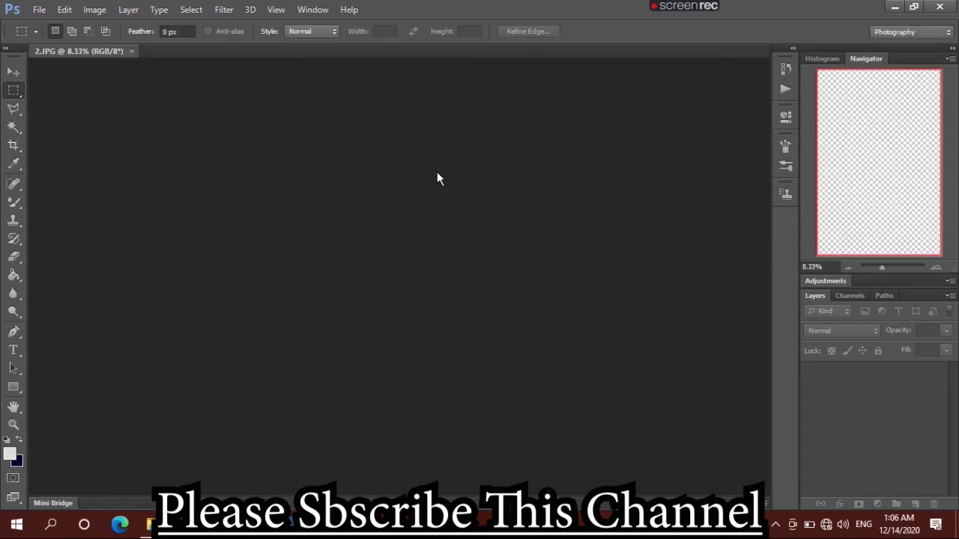
left_click(15, 424)
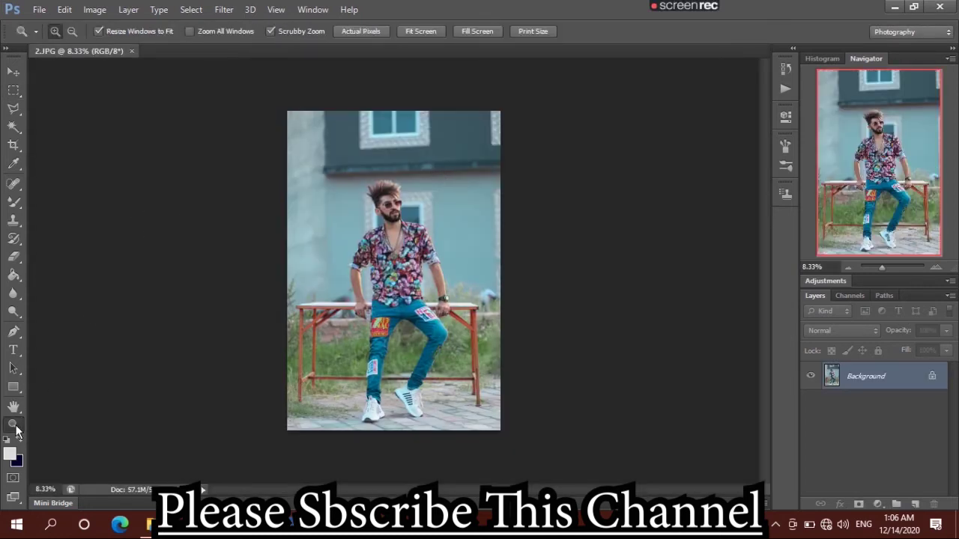
left_click(425, 33)
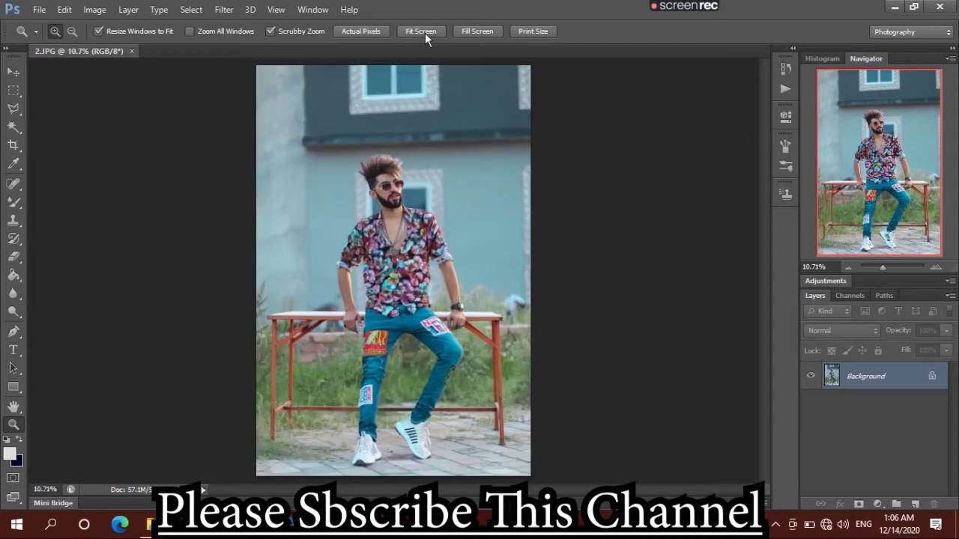
left_click(377, 195)
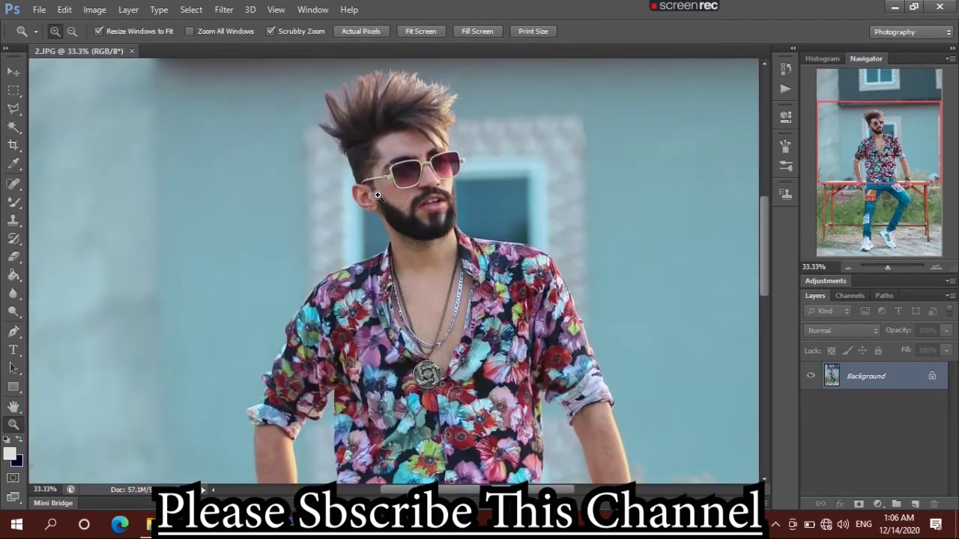
left_click(377, 195)
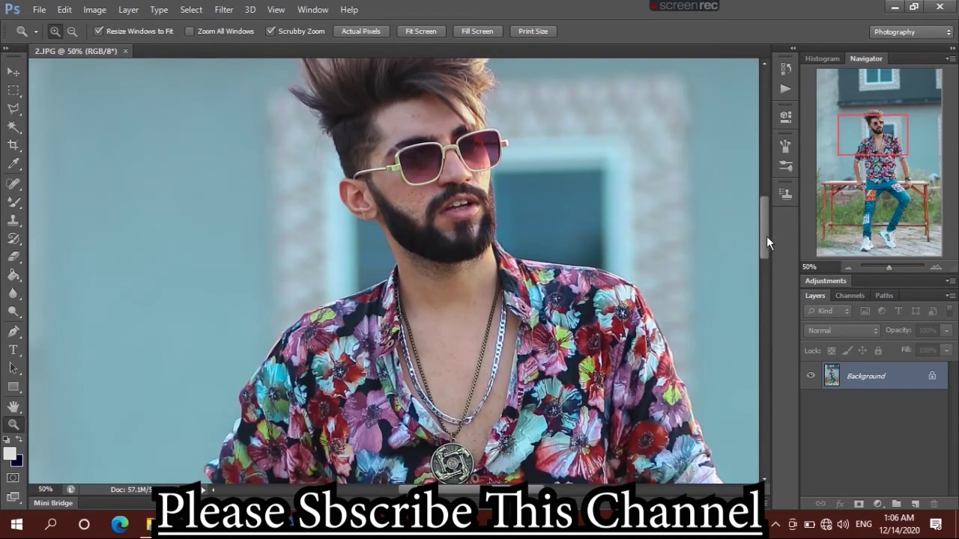
left_click_drag(765, 237, 765, 222)
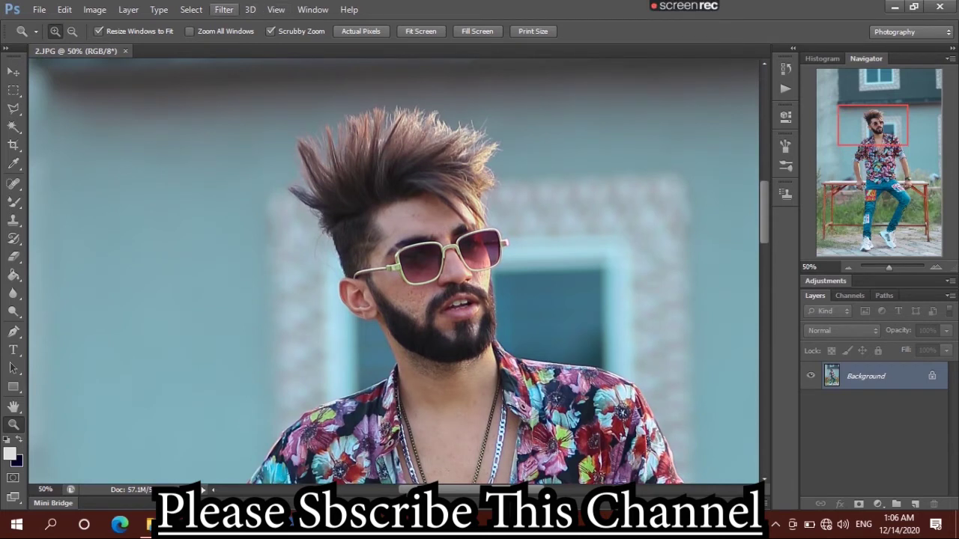
left_click(223, 9)
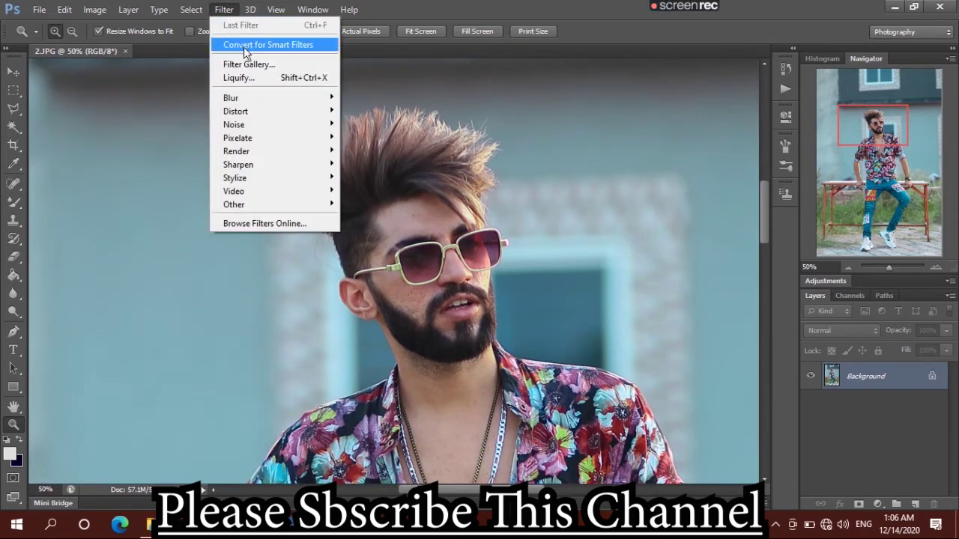
Liquify the spiky hair upward with a size-700 Forward Warp brush and apply it
left_click(254, 77)
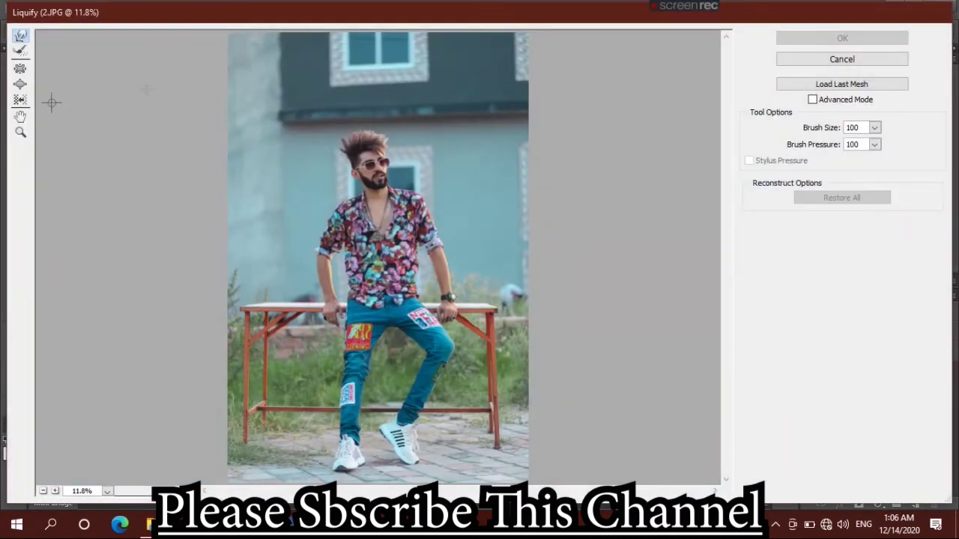
left_click(16, 135)
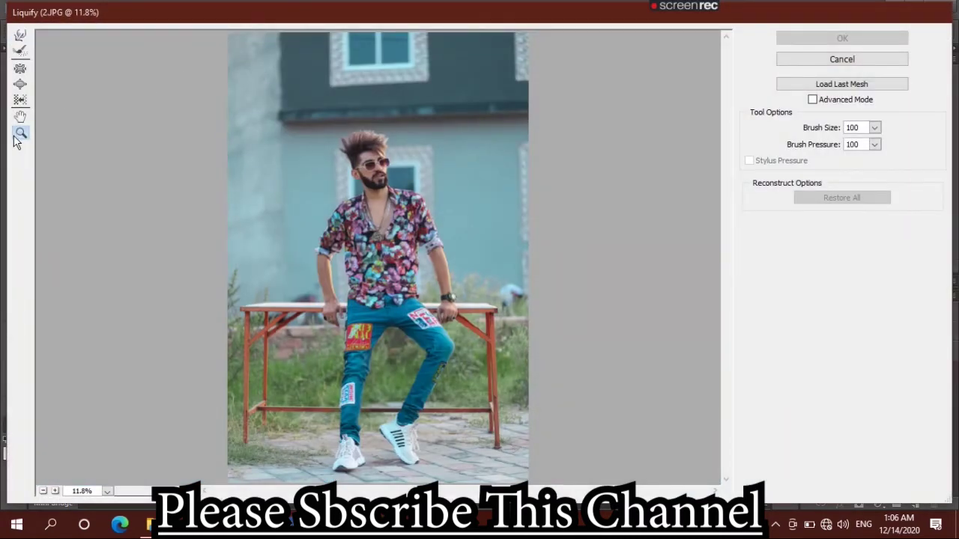
left_click_drag(321, 102, 462, 235)
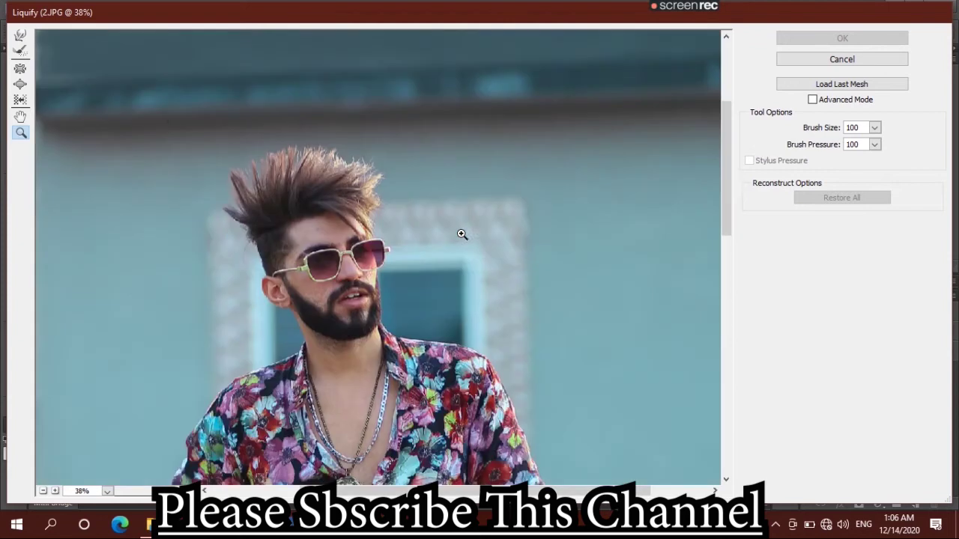
left_click(21, 35)
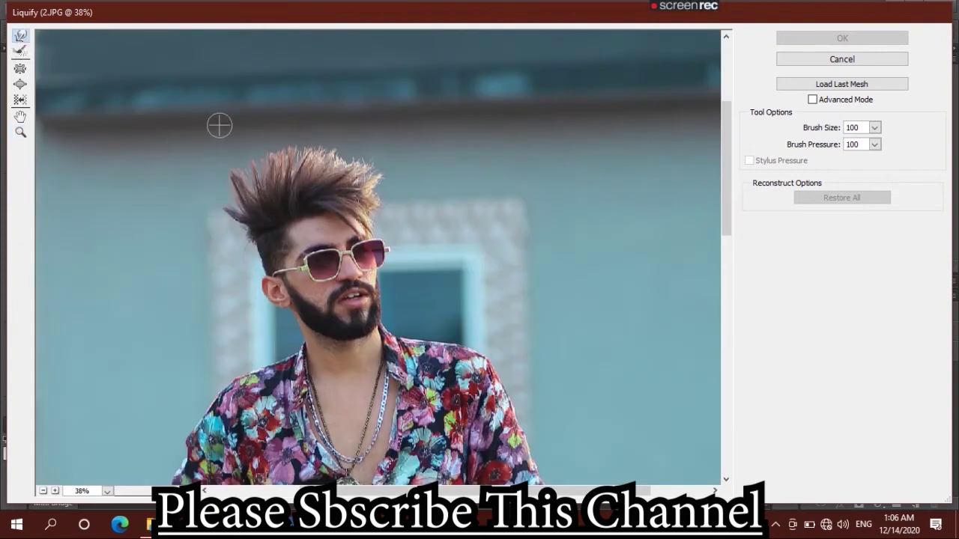
key("bracketright")
key("bracketright")
key("bracketright")
key("bracketright")
key("bracketright")
key("bracketright")
key("bracketright")
key("bracketright")
key("bracketright")
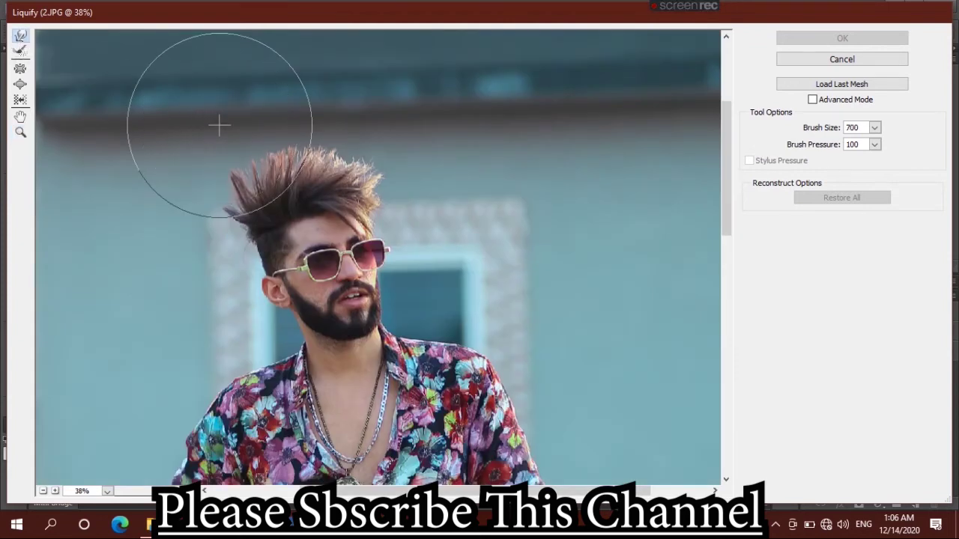
left_click_drag(261, 142, 260, 132)
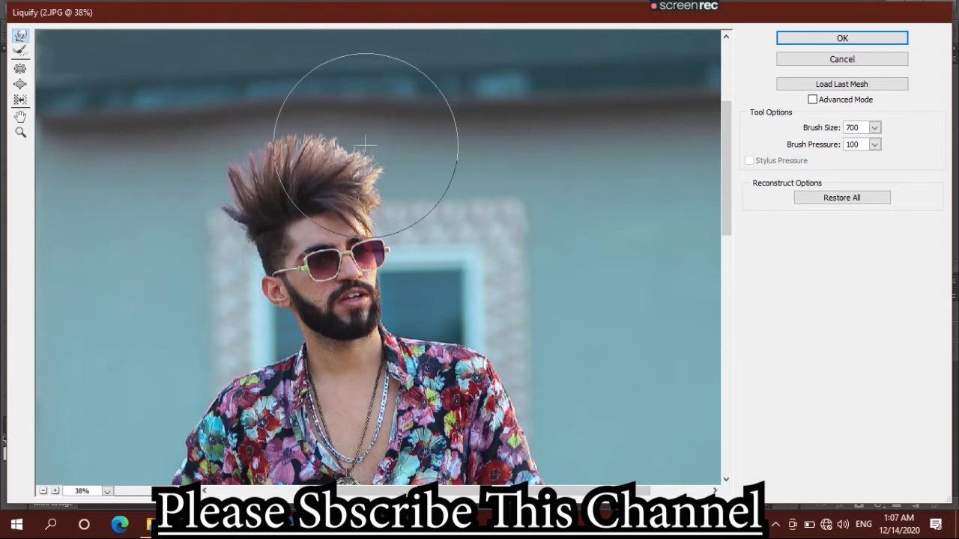
left_click(836, 38)
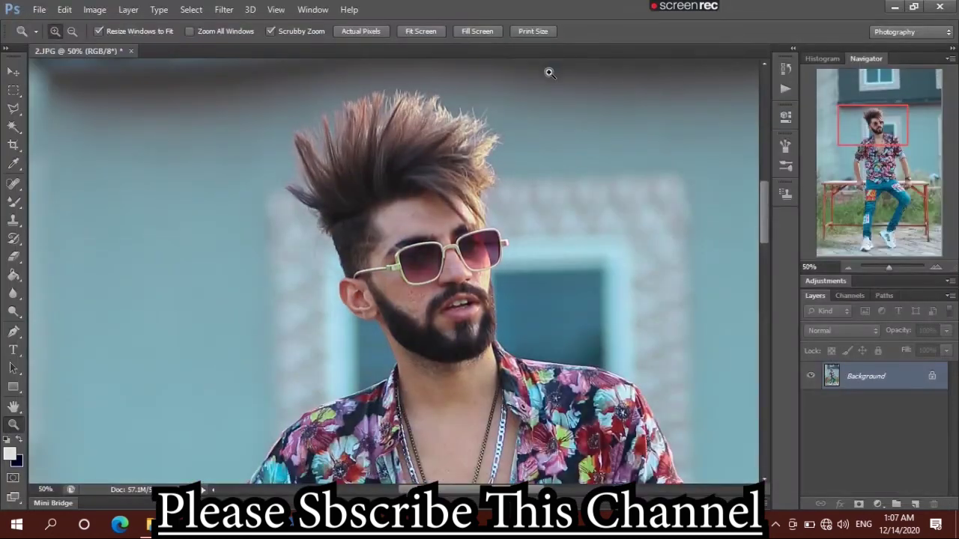
left_click(427, 31)
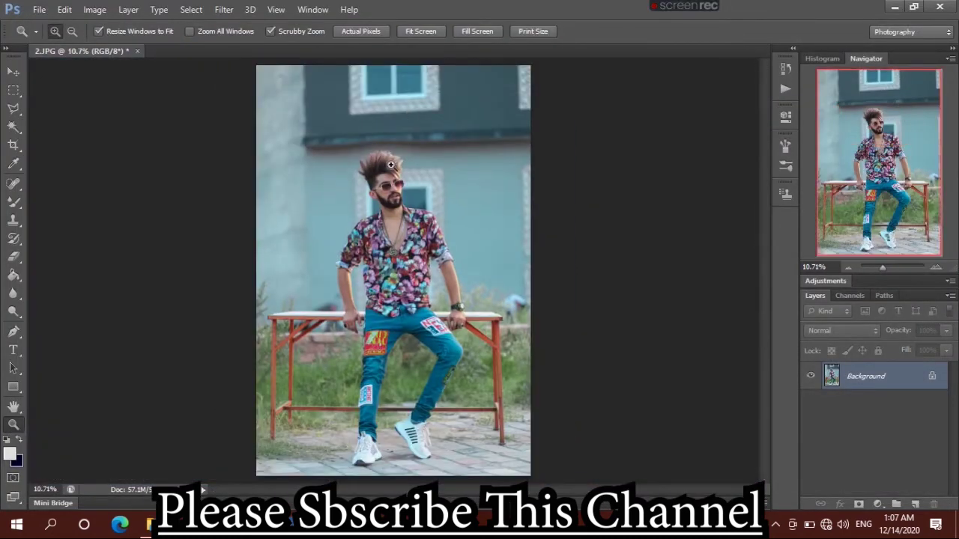
Smooth the man's facial skin on Layer 1 with the Mixer Brush (Wet 14%, Mix 90%)
left_click(386, 196)
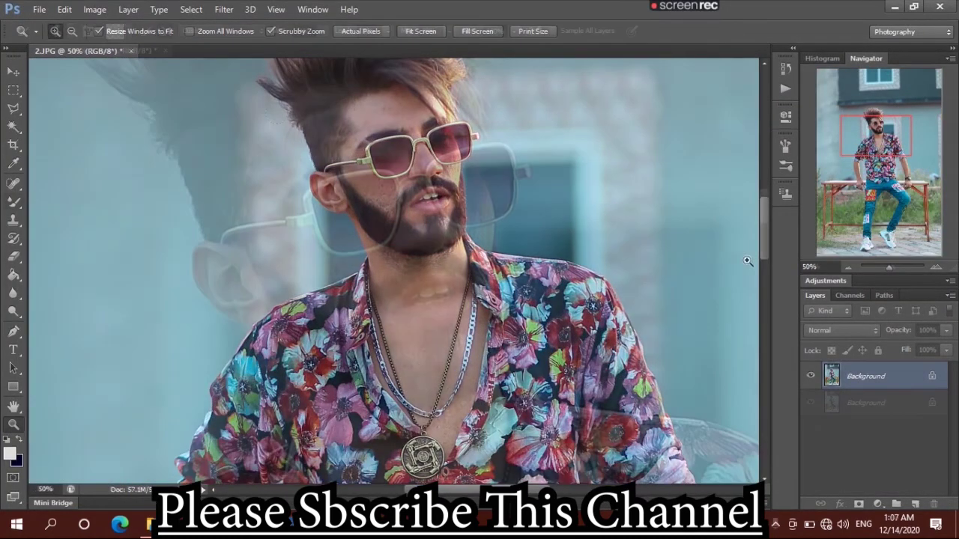
key("bracketright")
key("bracketright")
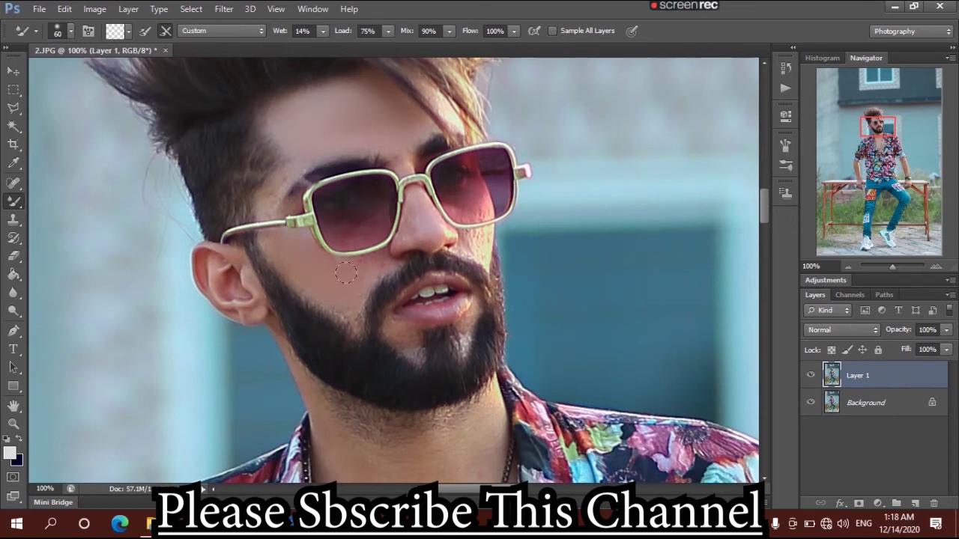
left_click(577, 310)
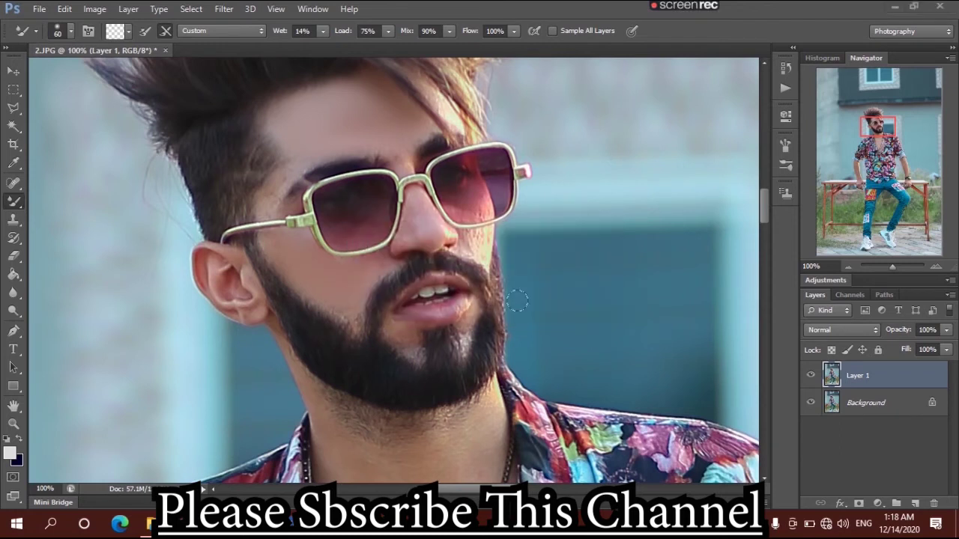
key("bracketleft")
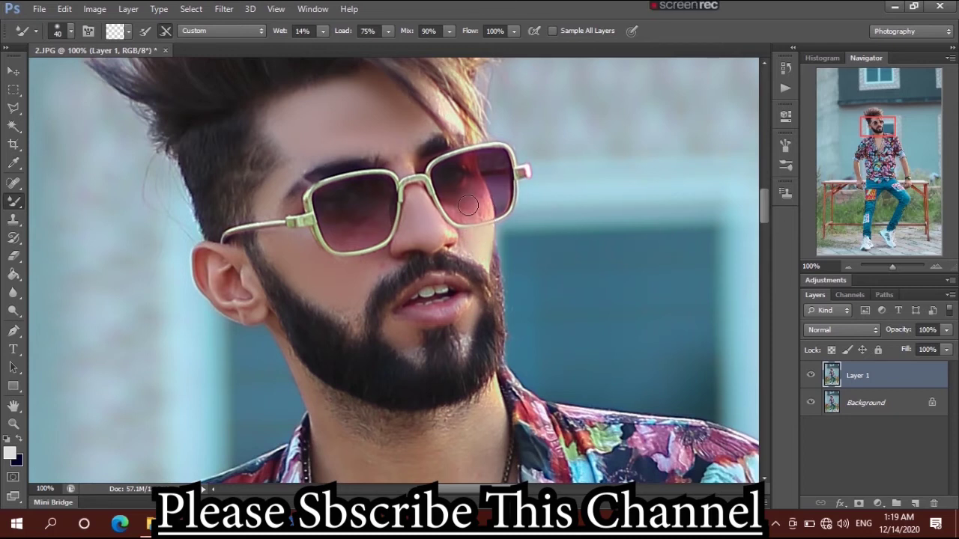
scroll(761, 232, "down", 2)
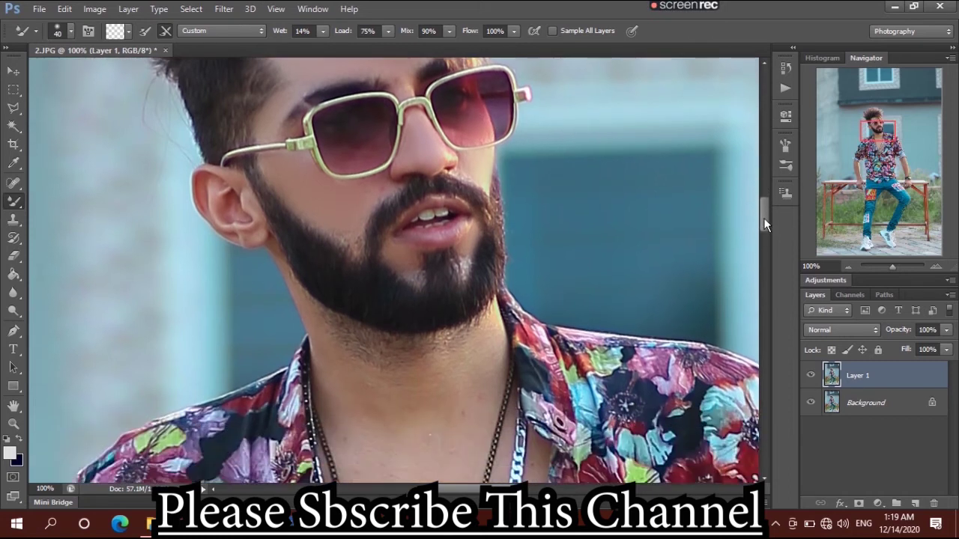
Smooth the neck and chest skin with the Mixer Brush, using smaller sizes between the chains
scroll(763, 222, "down", 3)
scroll(763, 225, "down", 4)
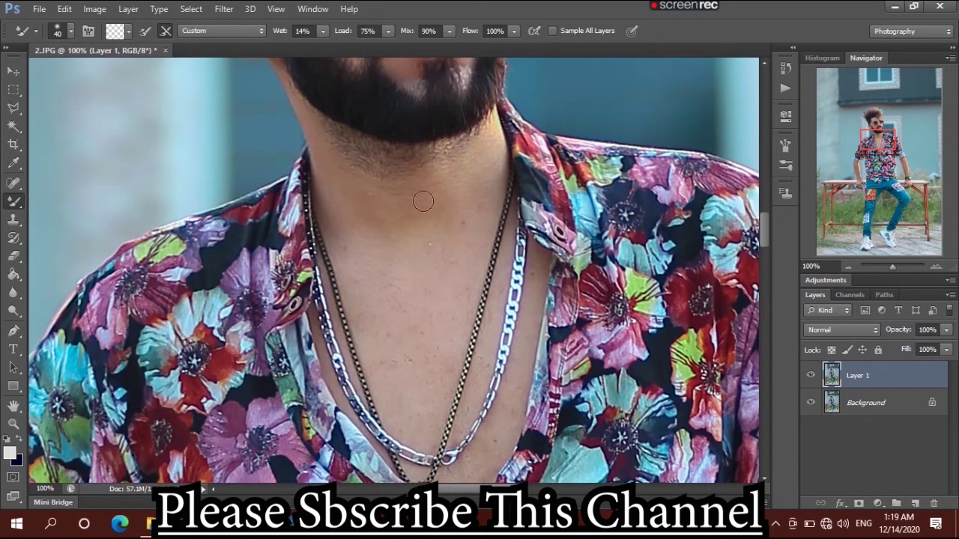
key("bracketright")
key("bracketright")
key("bracketright")
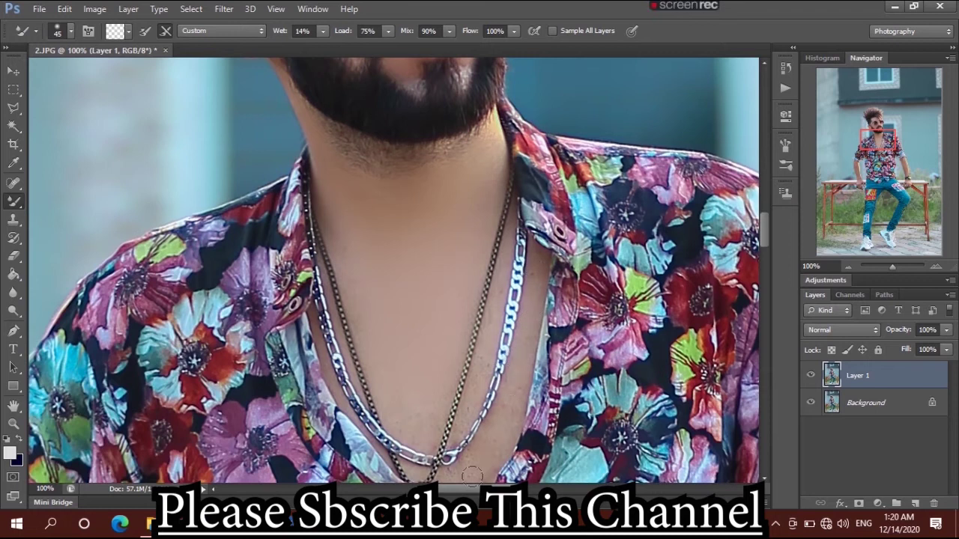
scroll(769, 238, "down", 5)
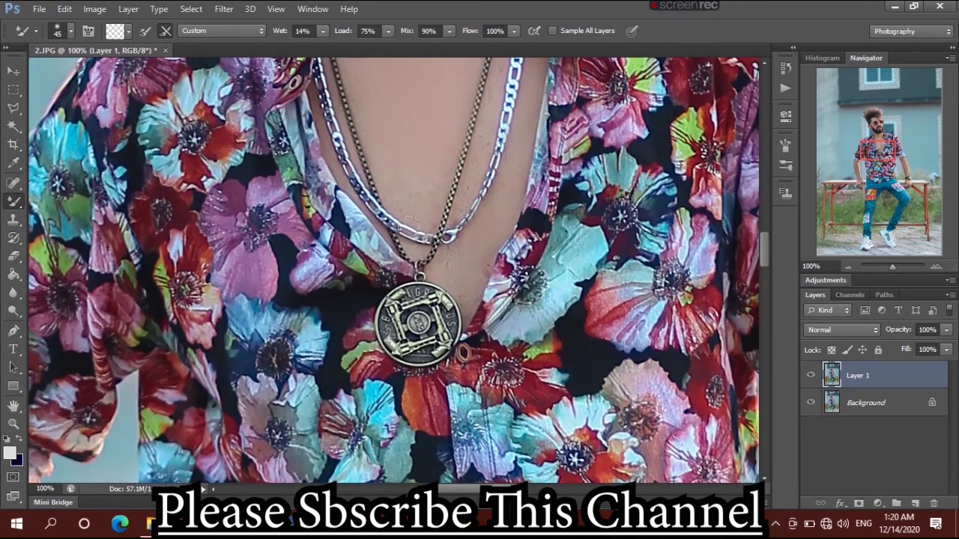
key("bracketleft")
key("bracketleft")
key("bracketleft")
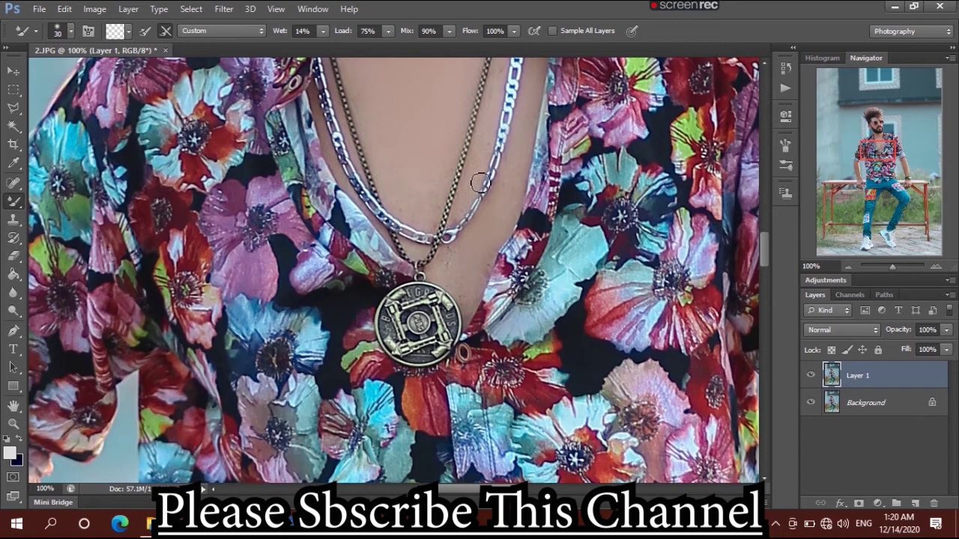
Pan back up to the face and set Layer 1 opacity to 91%
left_click_drag(768, 240, 766, 220)
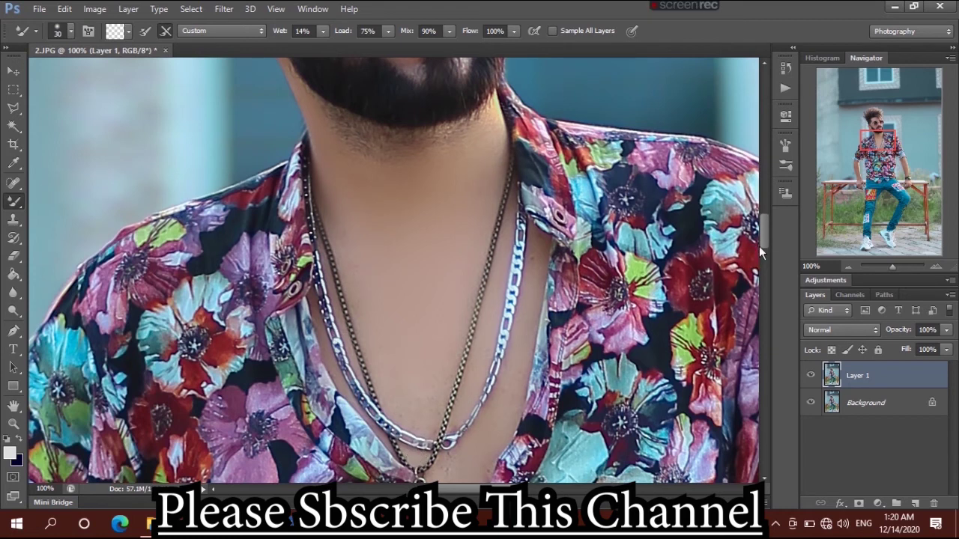
left_click_drag(763, 245, 765, 223)
left_click(946, 330)
left_click_drag(947, 349, 942, 349)
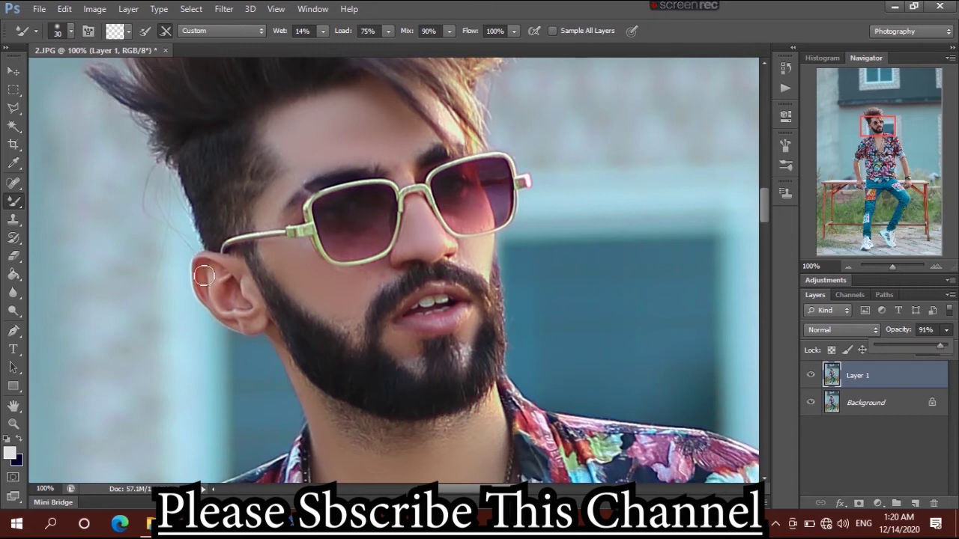
Zoom in to inspect the jeans waist, then fit the whole portrait back on screen
left_click(13, 423)
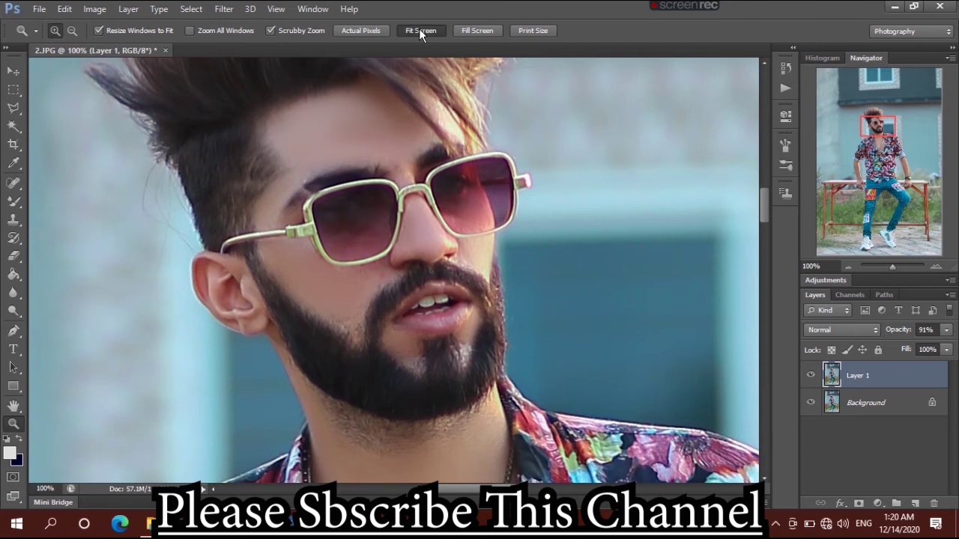
left_click(420, 31)
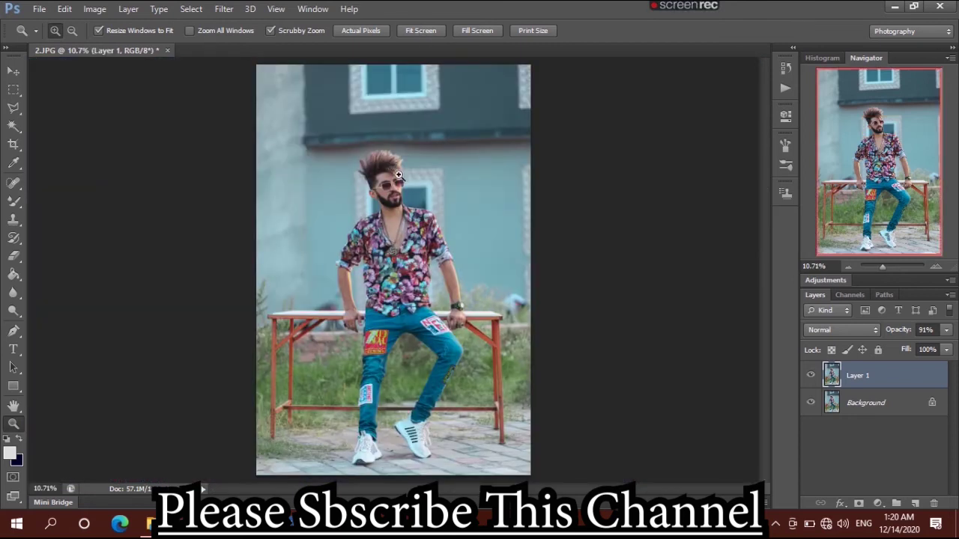
left_click(421, 315)
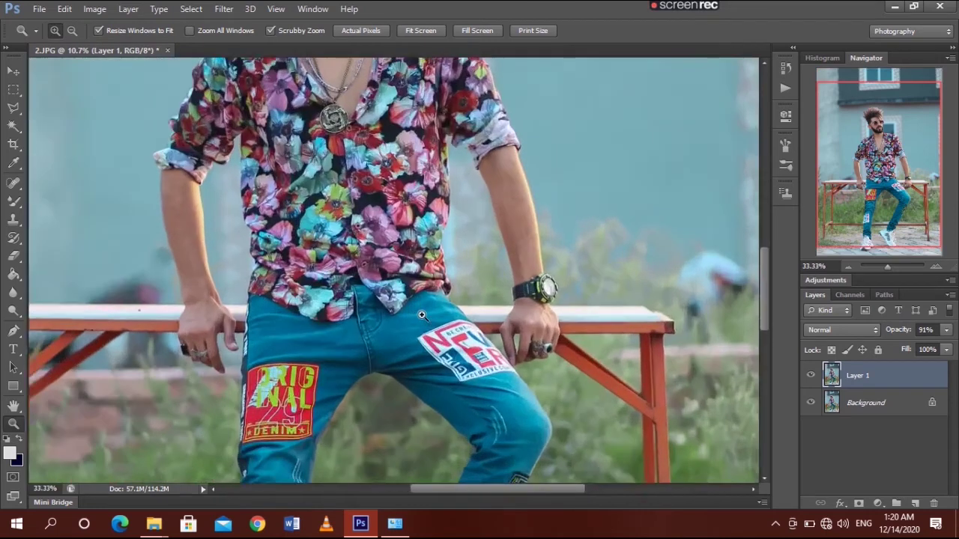
left_click(422, 316)
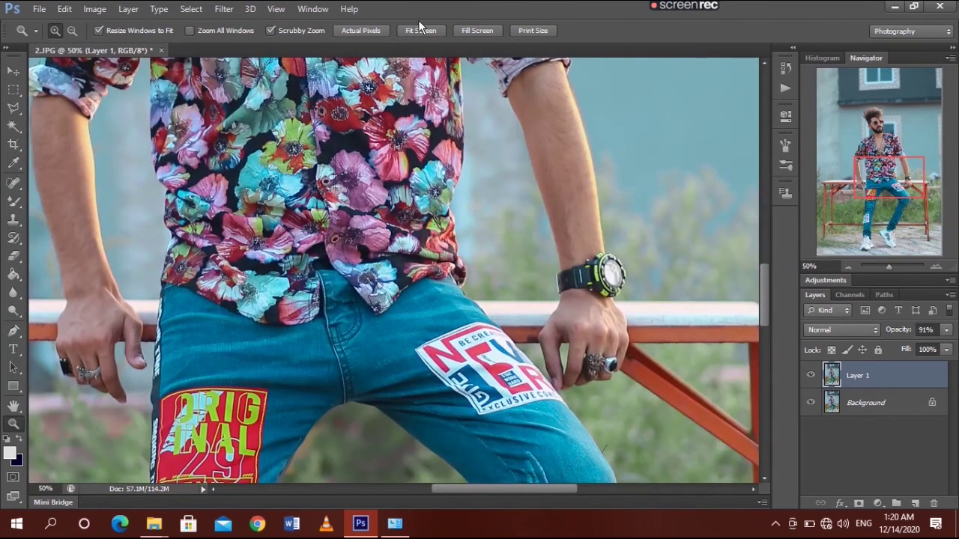
left_click(424, 31)
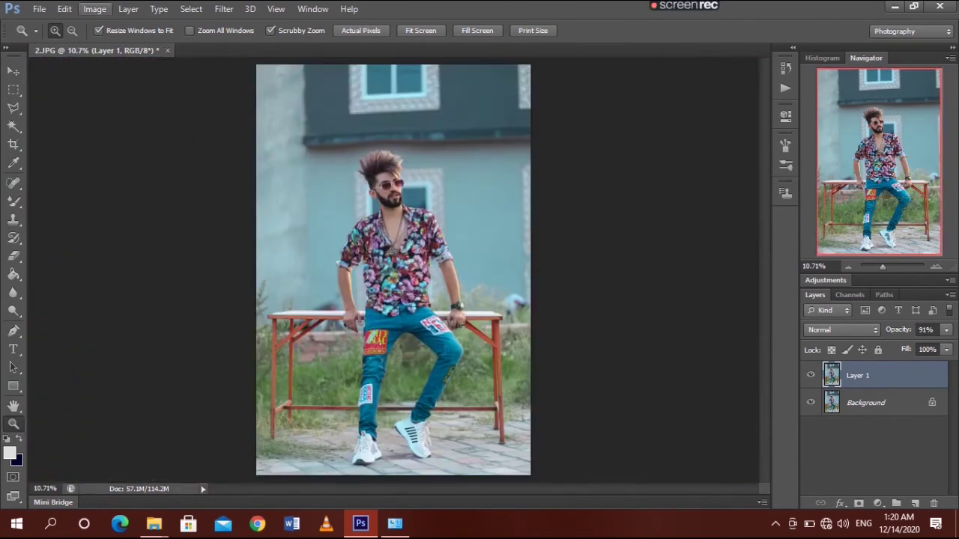
left_click(94, 9)
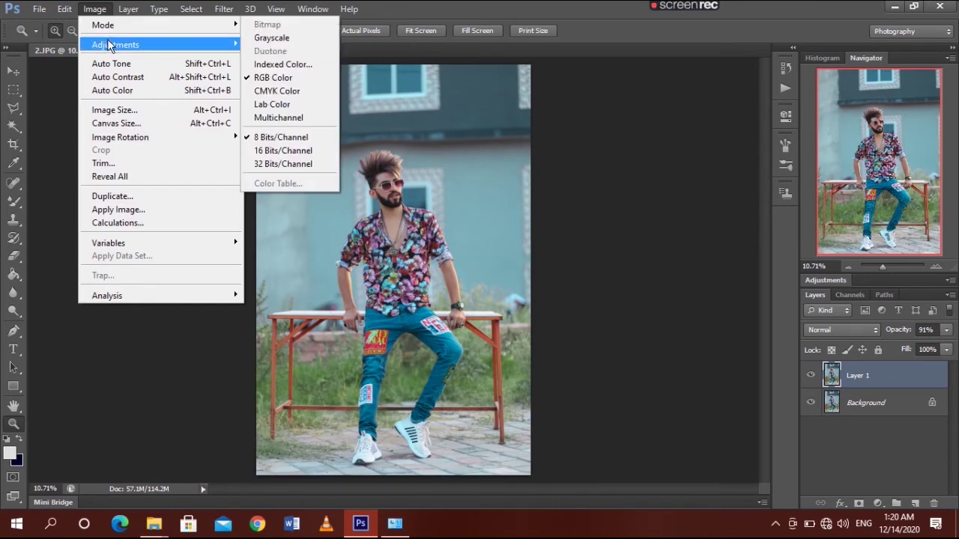
mouse_move(116, 44)
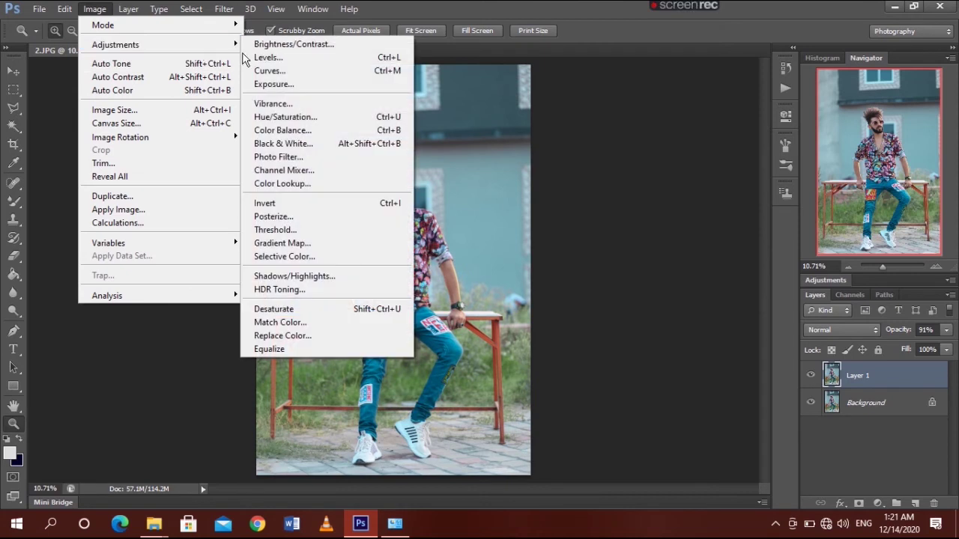
Run Levels on Layer 1 with black input 5 and midtone 1.15, and confirm
left_click(267, 57)
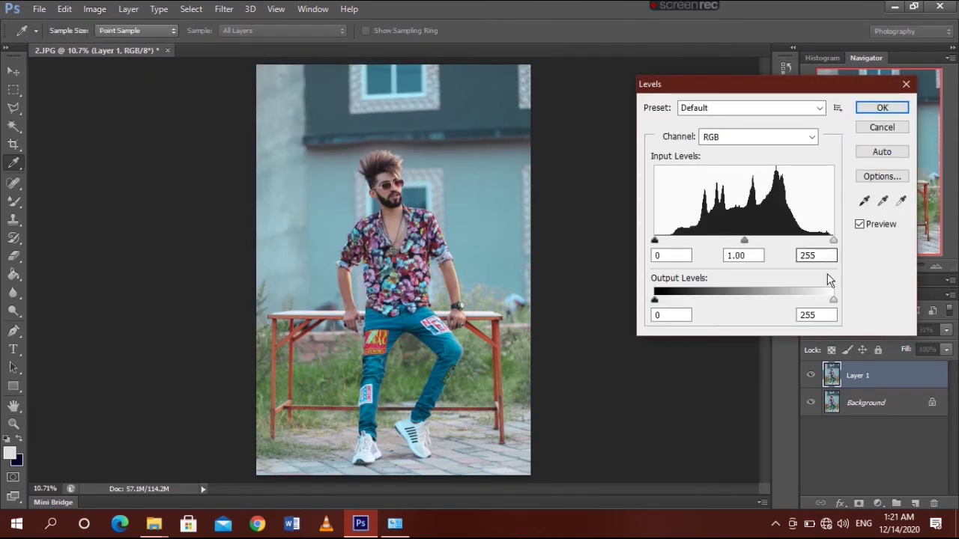
left_click_drag(744, 241, 735, 240)
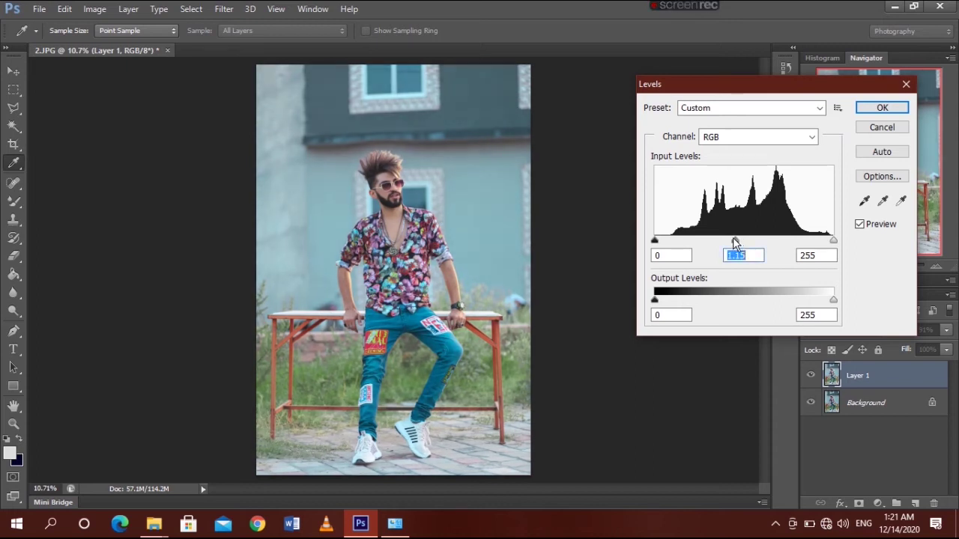
left_click_drag(655, 241, 660, 242)
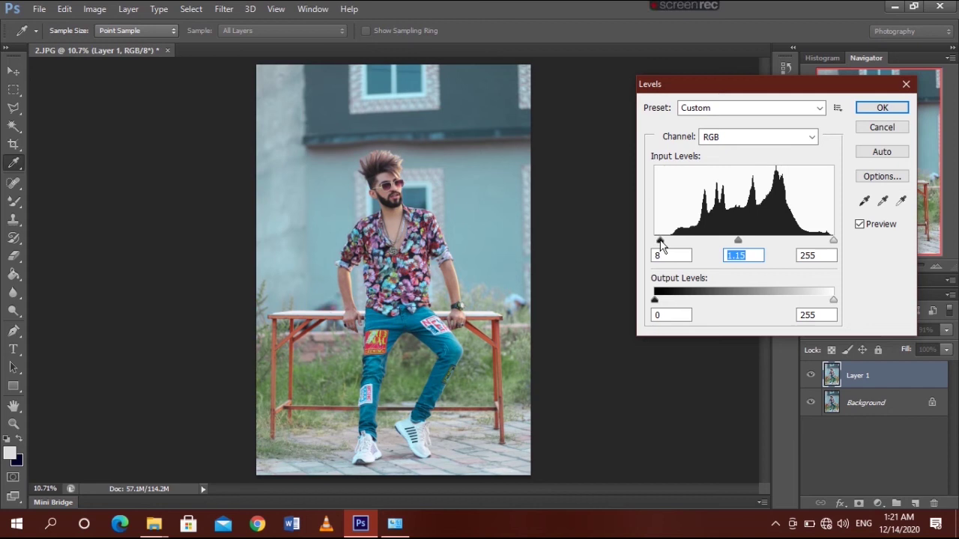
left_click(881, 108)
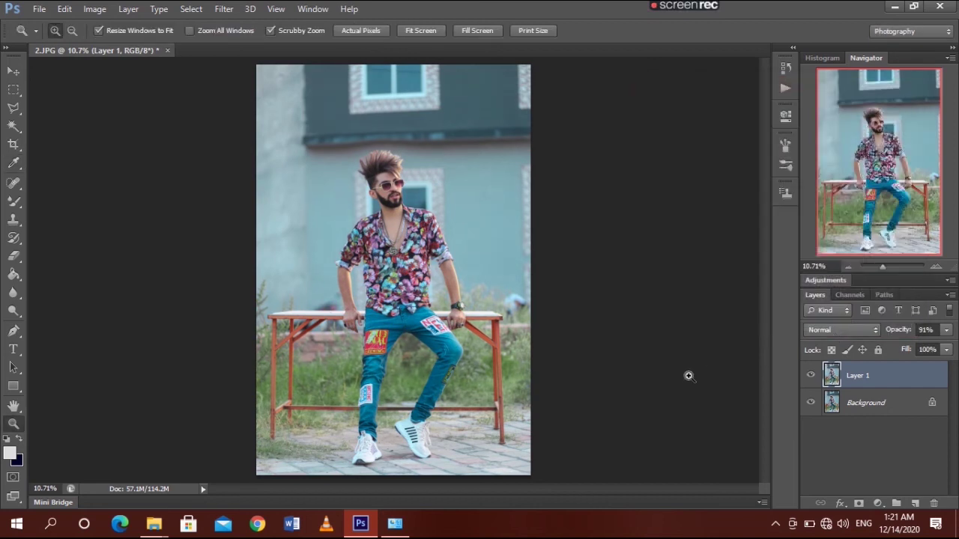
Merge Layer 1 down into the Background and add a Selective Color adjustment layer
right_click(911, 377)
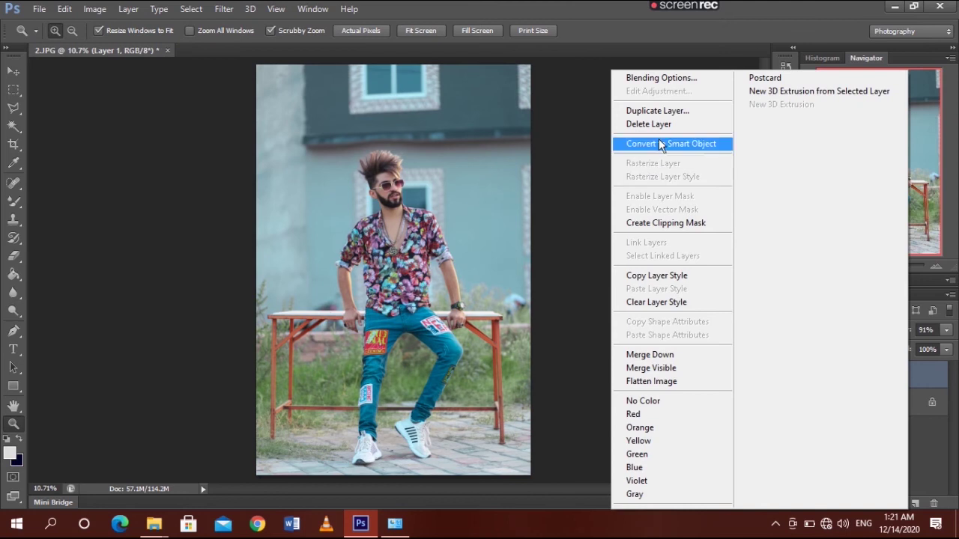
left_click(669, 355)
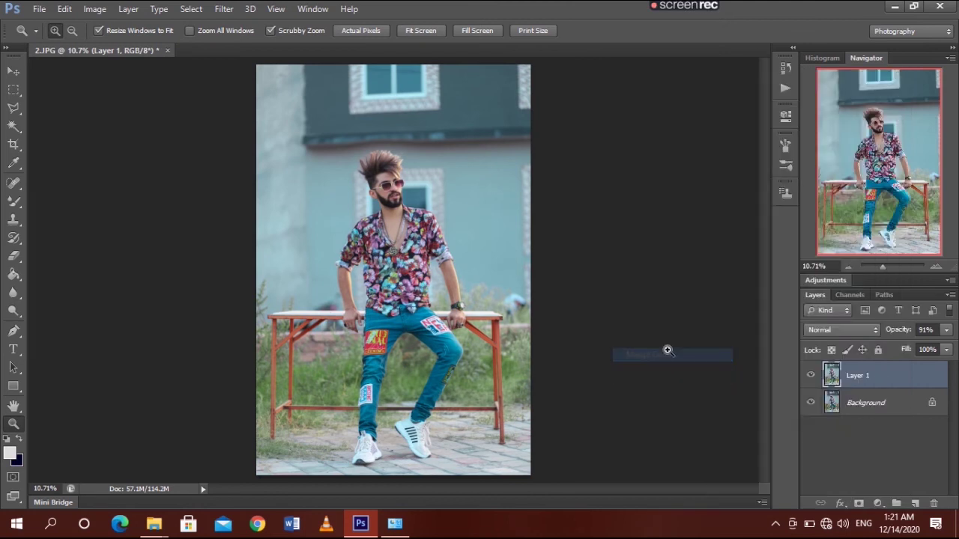
left_click(878, 504)
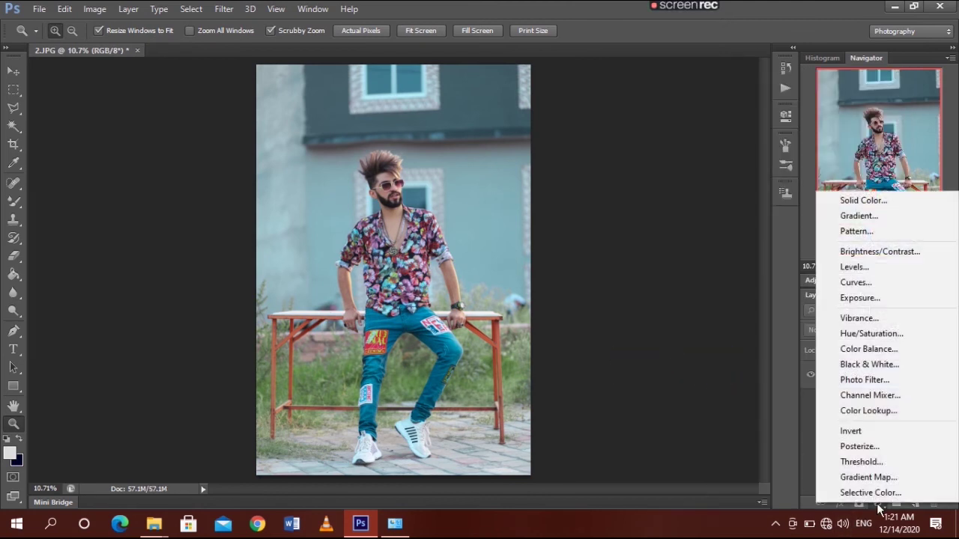
left_click(862, 490)
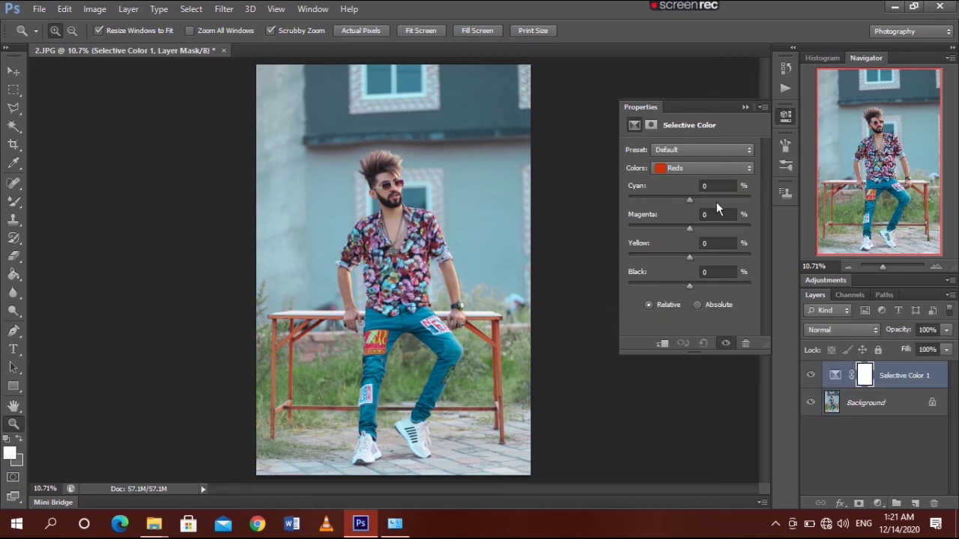
Set Selective Color Reds to Cyan +53, Magenta +25, Yellow +17
left_click_drag(689, 200, 681, 200)
left_click_drag(391, 176, 480, 179)
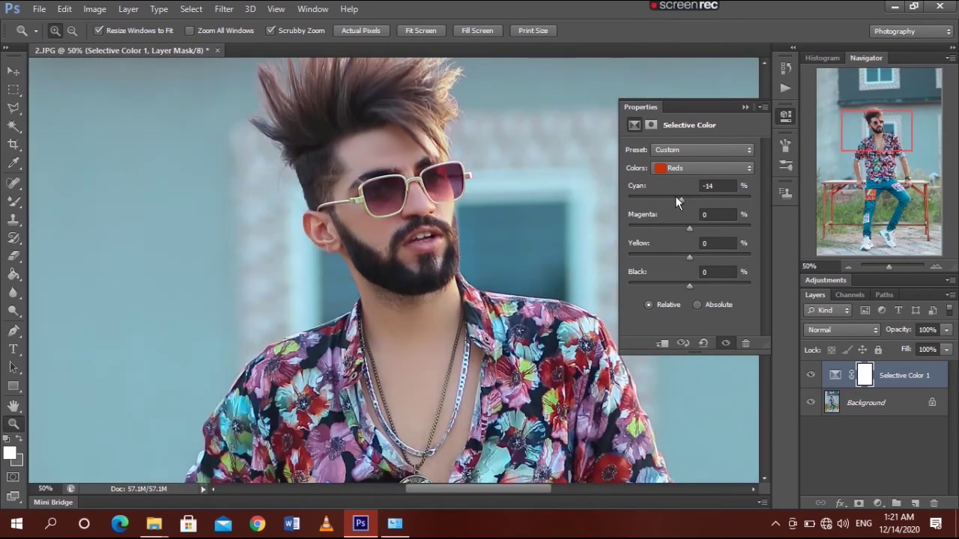
left_click_drag(679, 200, 722, 203)
left_click_drag(702, 230, 705, 231)
mouse_move(686, 257)
left_mouse_down()
mouse_move(715, 258)
mouse_move(701, 287)
mouse_move(682, 285)
left_mouse_up()
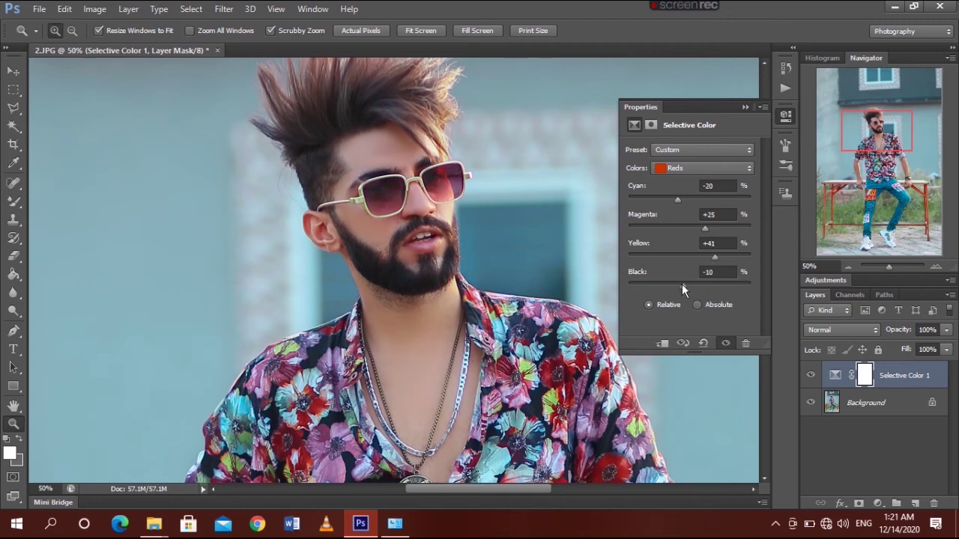
Set Selective Color Yellows to Cyan +30, Magenta +15, Yellow -23, Black +17
left_click(705, 169)
left_click(691, 197)
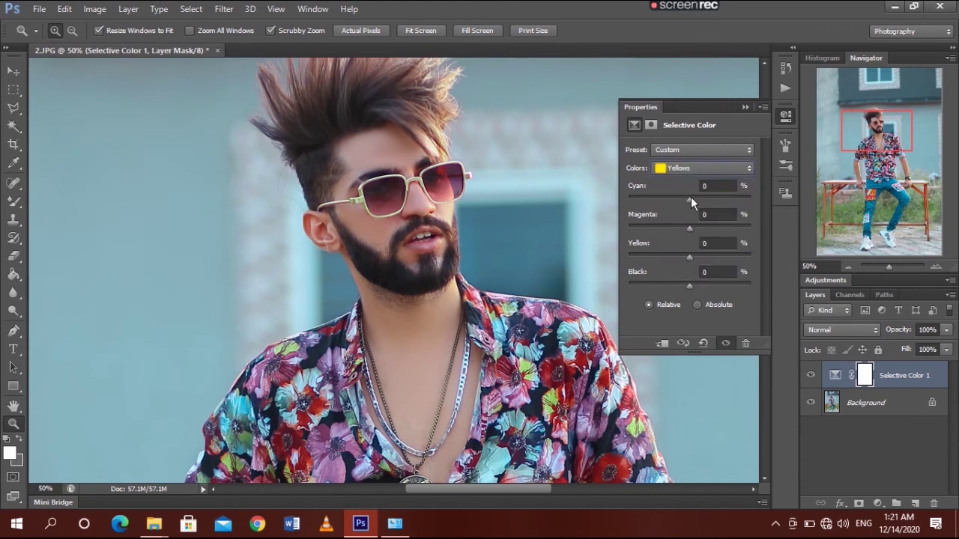
mouse_move(689, 198)
left_mouse_down()
mouse_move(675, 197)
mouse_move(707, 199)
mouse_move(698, 229)
left_mouse_up()
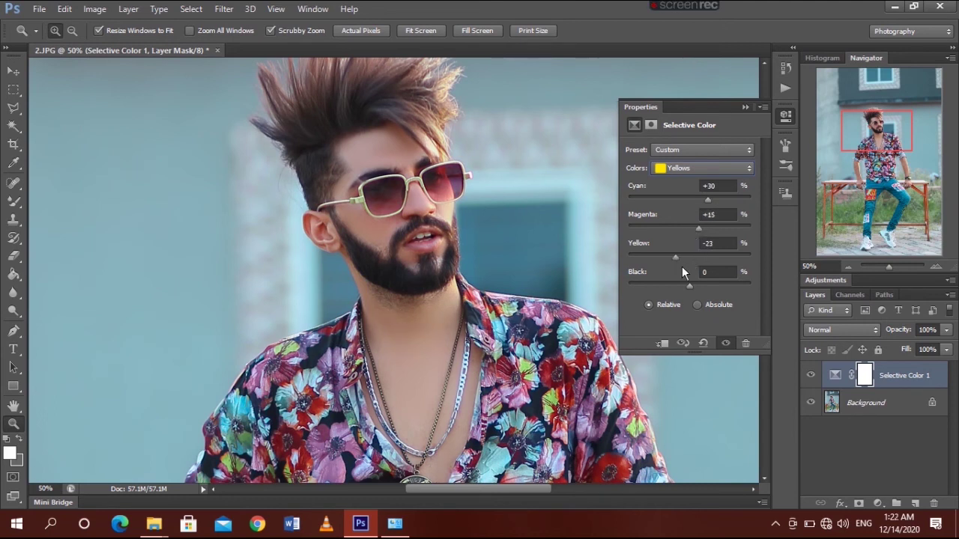
left_click_drag(695, 285, 701, 286)
left_click(709, 171)
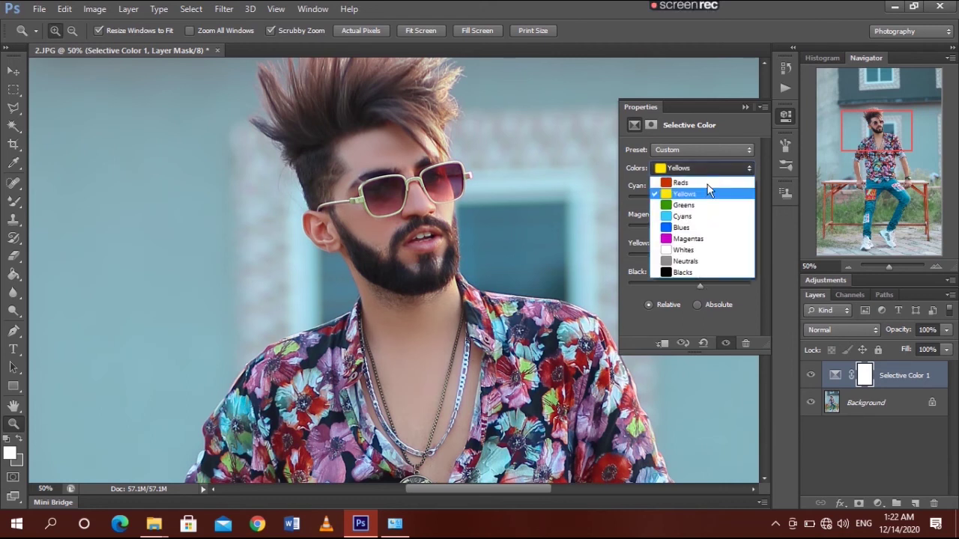
In Selective Color Blacks, add slight cyan and magenta and lower yellow slightly
left_click(691, 272)
left_click_drag(689, 203, 692, 202)
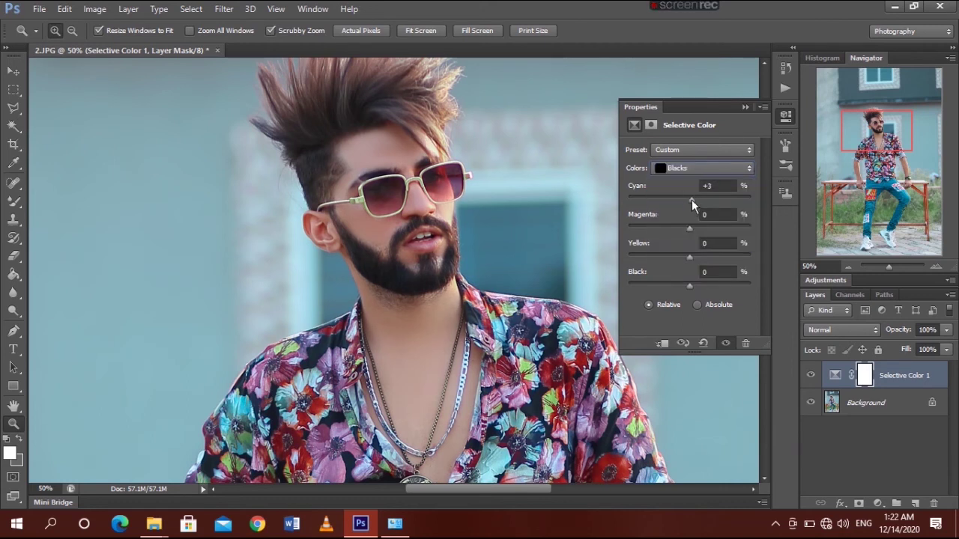
left_click_drag(689, 228, 694, 233)
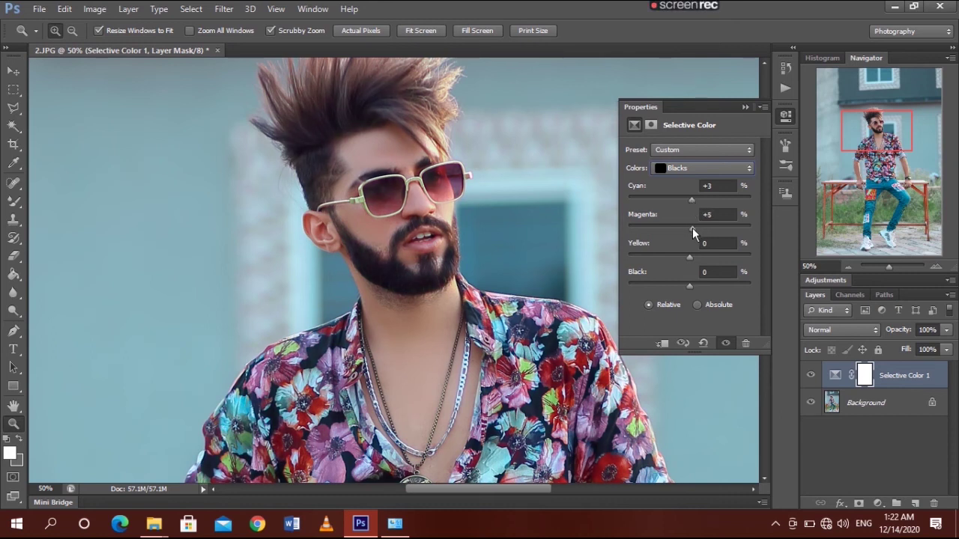
left_click_drag(689, 259, 691, 291)
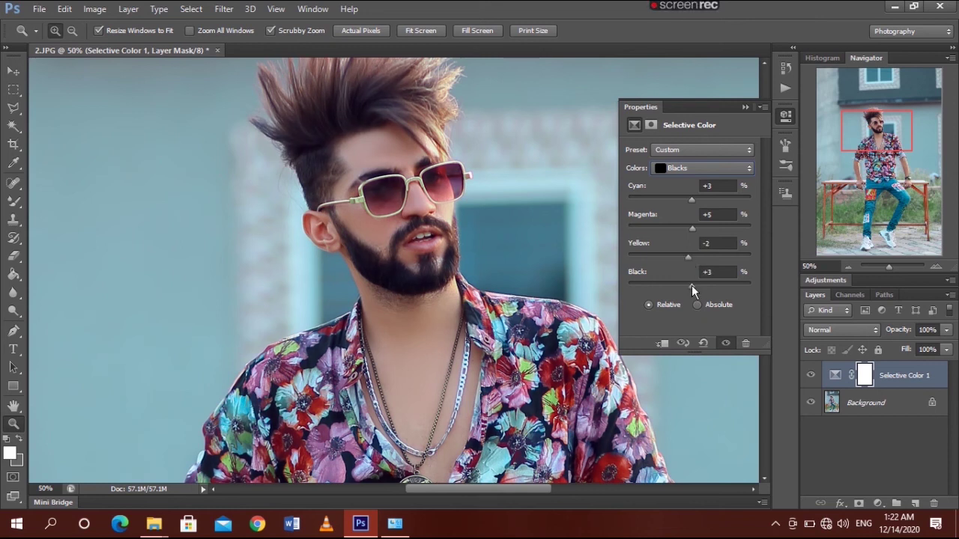
Set the Cyans range to Cyan +39, Yellow -49, Black +32, then collapse the panel
left_click(724, 168)
left_click(690, 216)
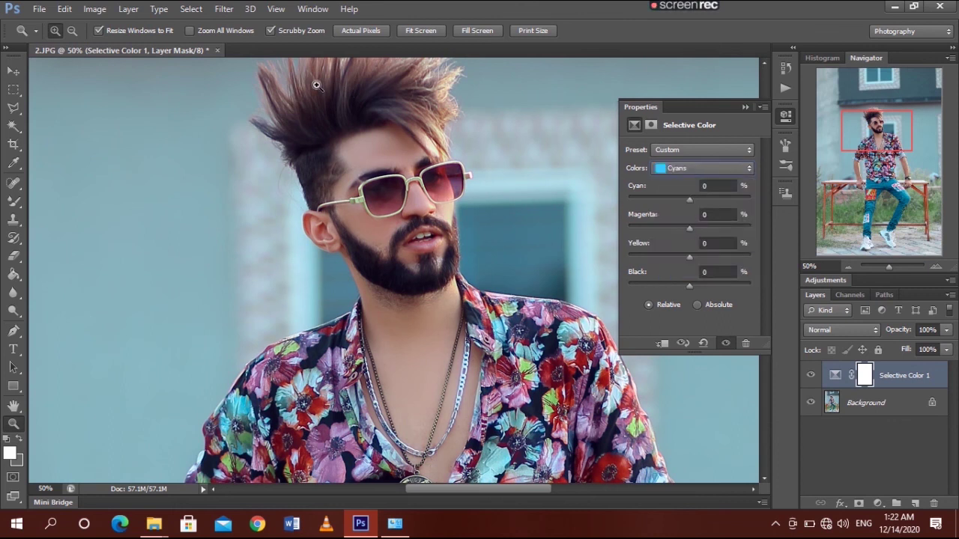
left_click(403, 30)
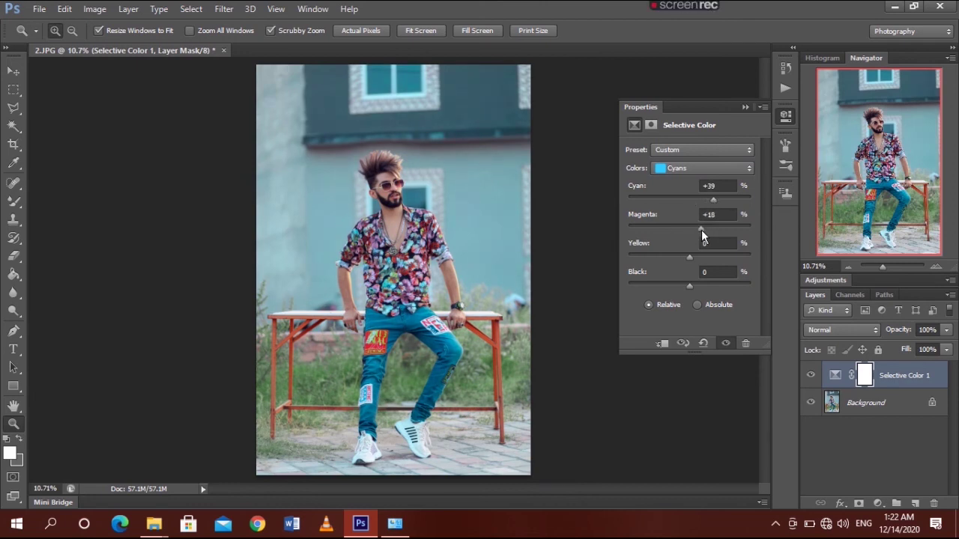
left_click_drag(684, 257, 666, 260)
left_click_drag(689, 285, 710, 287)
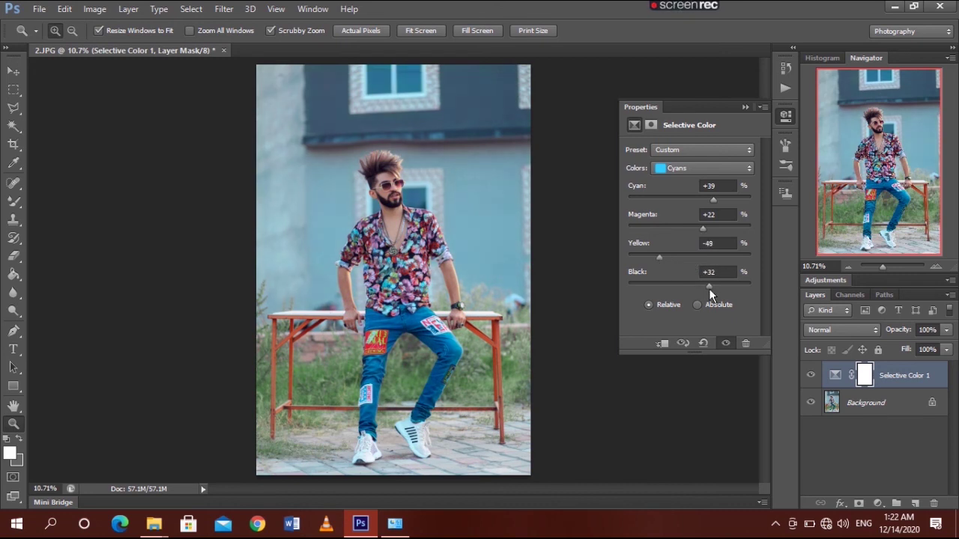
left_click(748, 108)
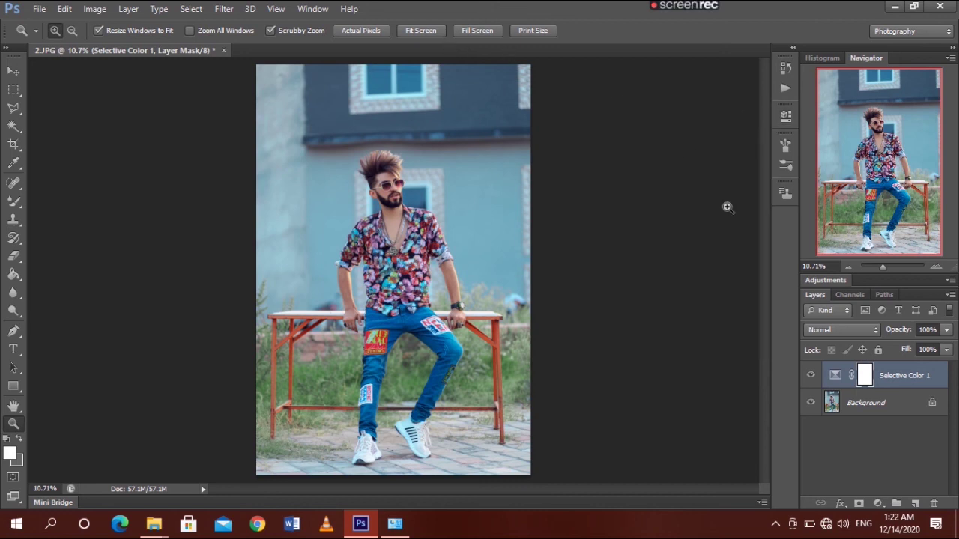
Save a copy as 2.jpg on the Desktop in JPEG format at Maximum quality 10
left_click(39, 9)
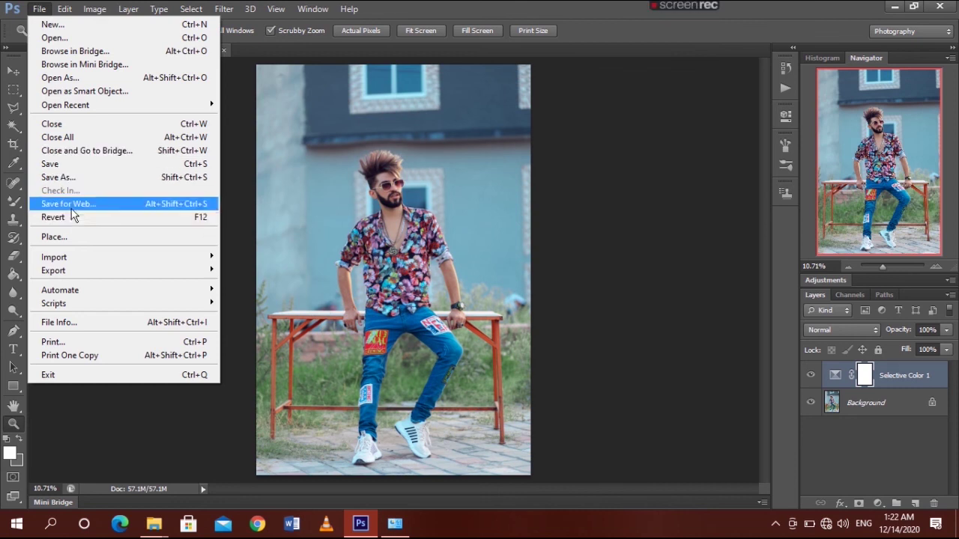
left_click(75, 180)
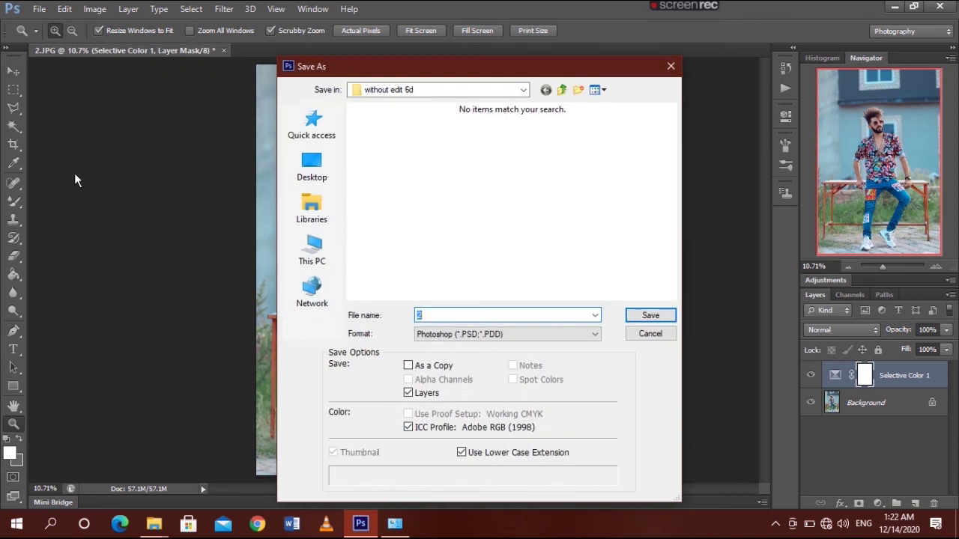
left_click(312, 166)
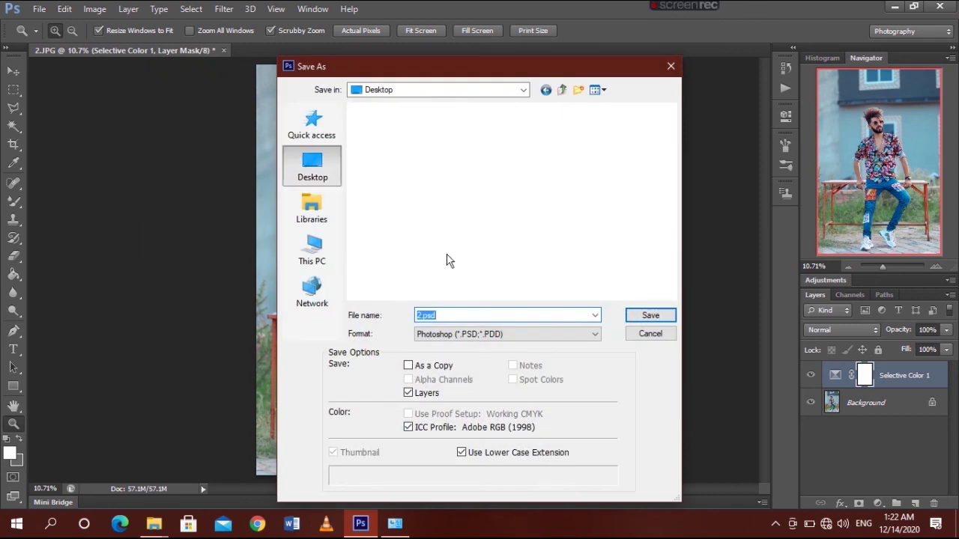
left_click(487, 337)
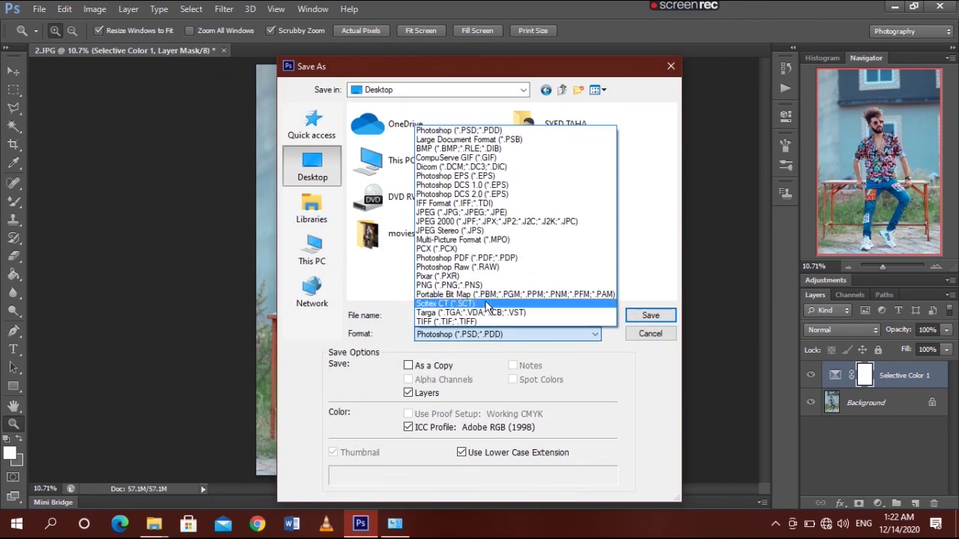
left_click(491, 213)
left_click(664, 316)
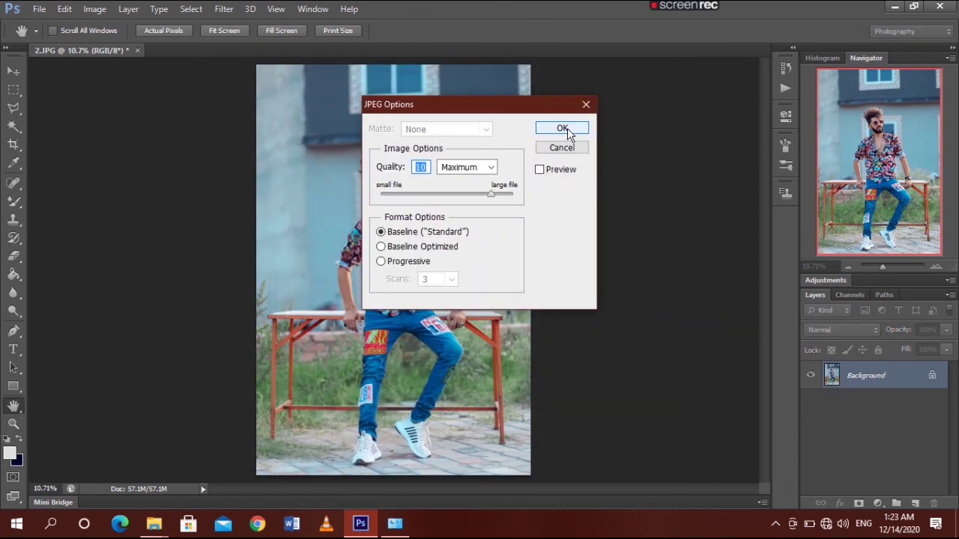
left_click(567, 129)
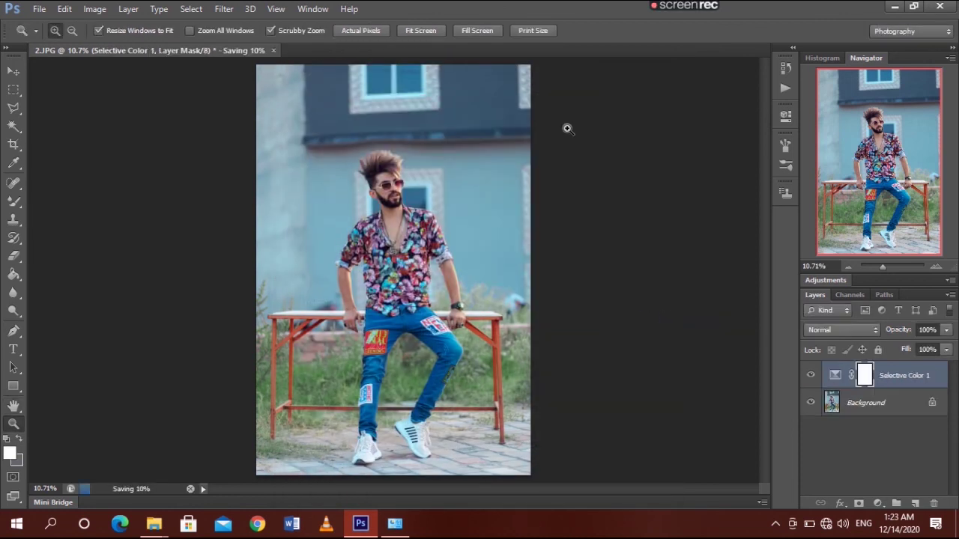